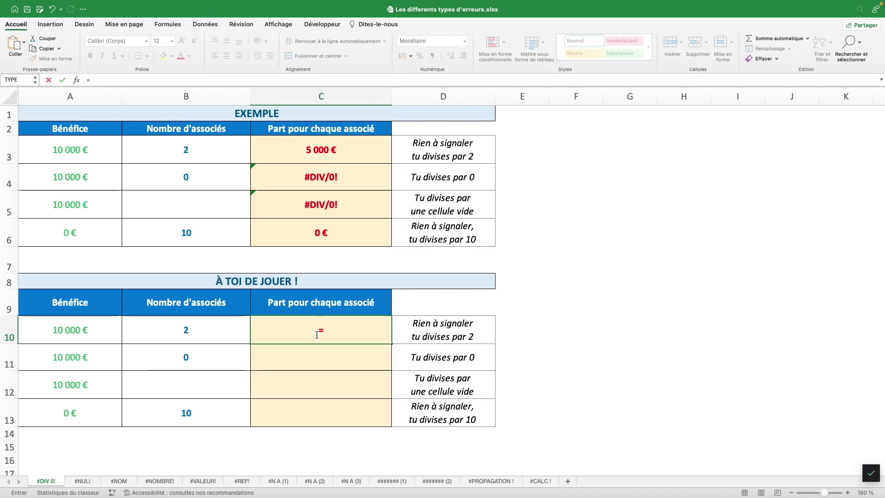
Step: Enter the formula =A10/B10 in cell C10 to compute each partner's share of the profit
key(Left)
key(Left)
text(/)
key(Left)
key(Return)
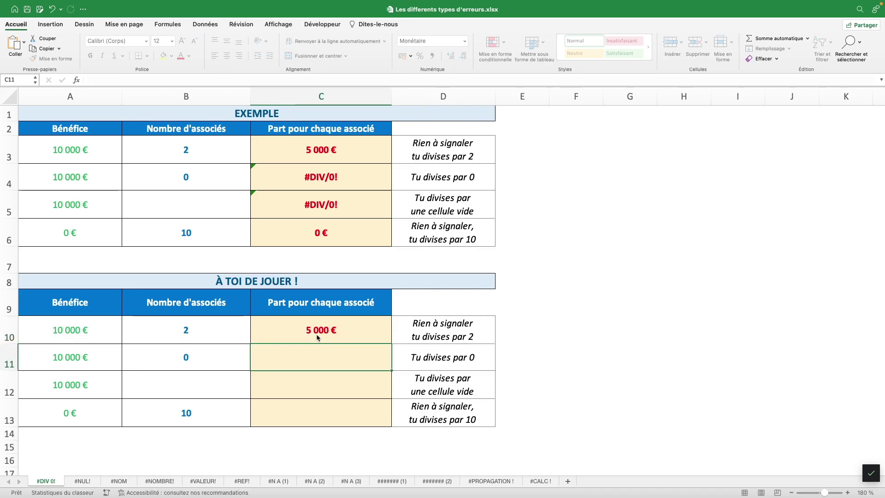
Step: Copy the division formula from C10 down through C13, one row at a time
click(317, 334)
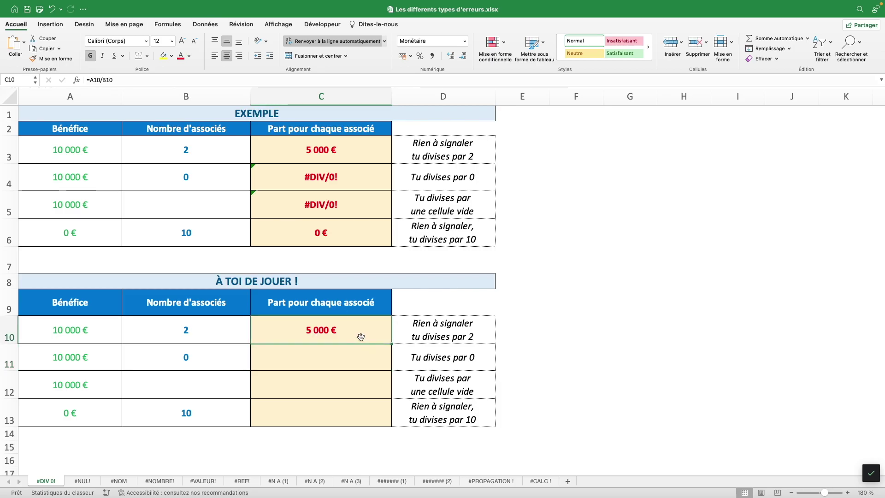
drag(393, 344, 393, 369)
click(353, 361)
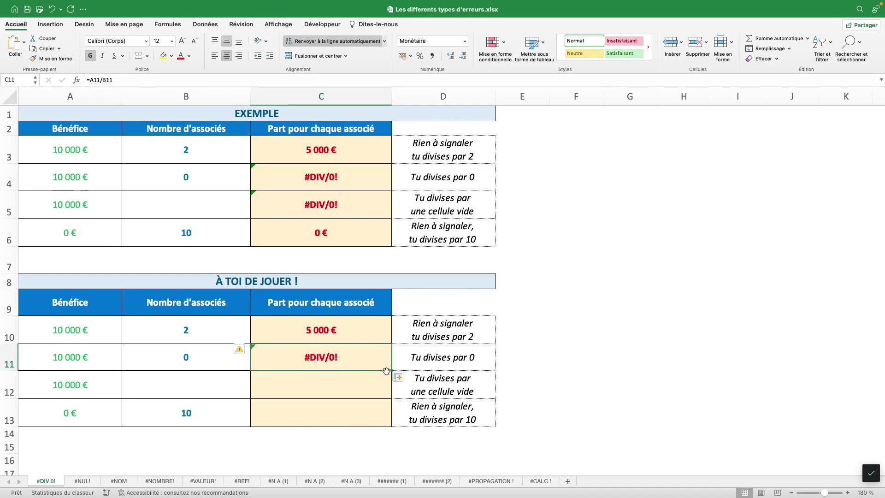
drag(386, 371, 372, 392)
click(372, 392)
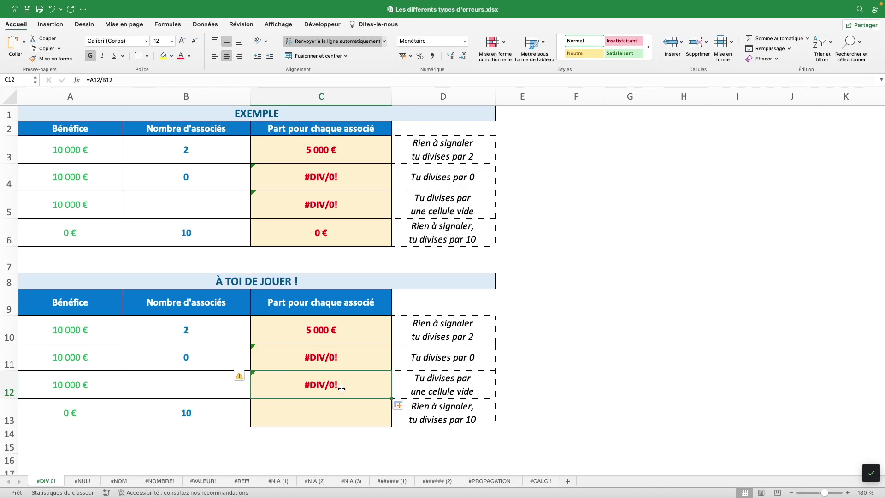
drag(390, 398, 391, 426)
click(360, 424)
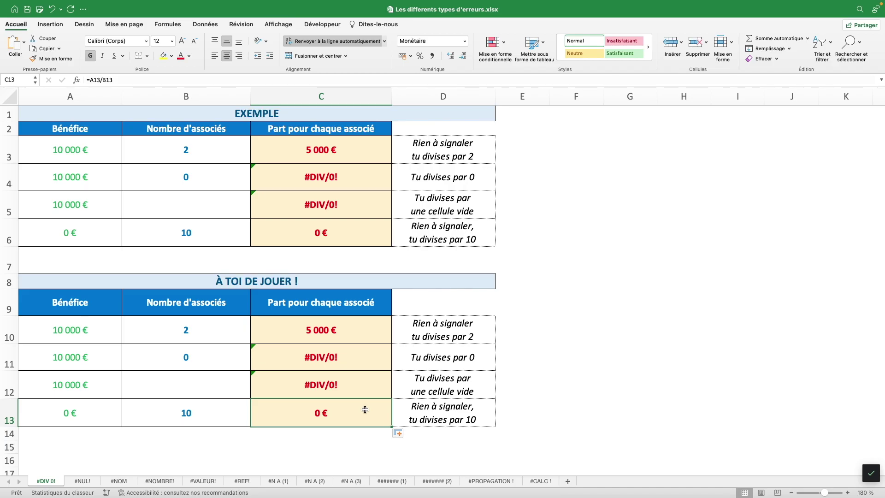
Step: On the #NUL! sheet, enter =SOMME(B10 B12) in cell B13, with only a space between the references
click(93, 482)
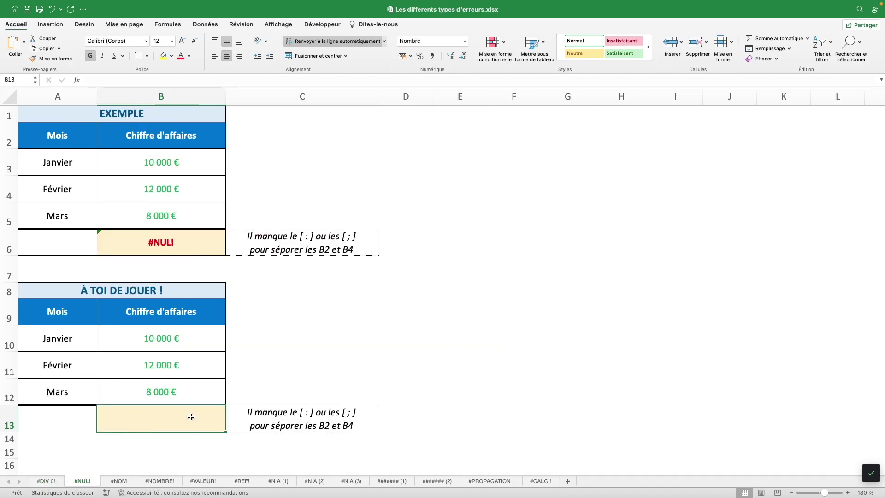
text(=SOMME()
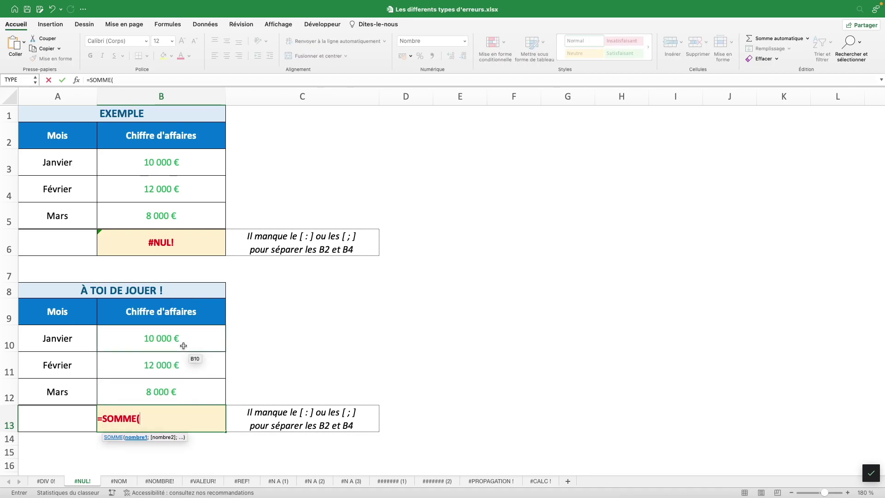
click(182, 344)
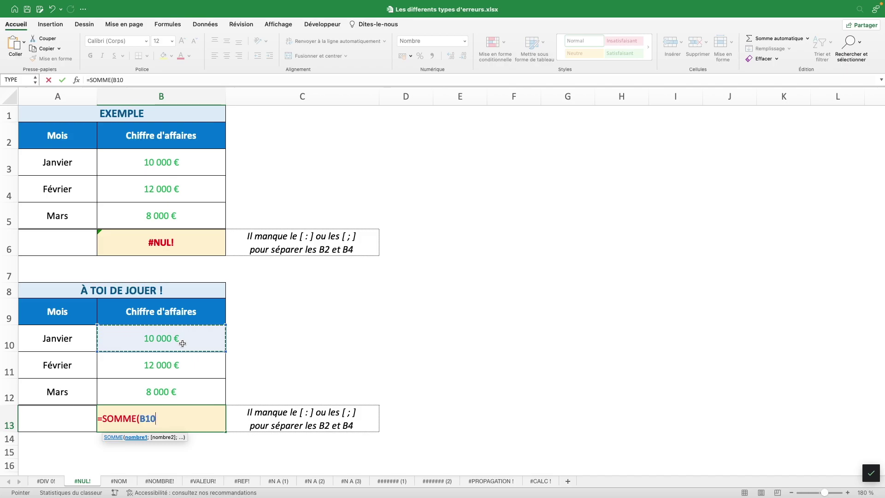
click(182, 393)
text())
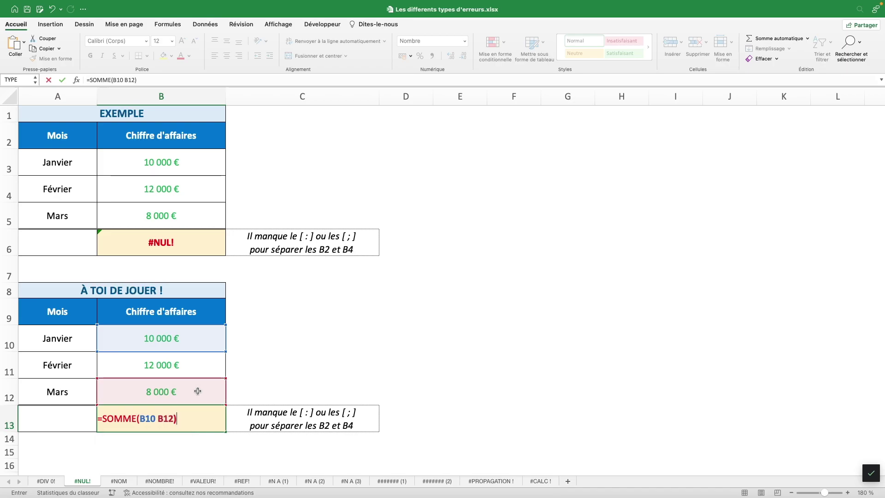
key(Return)
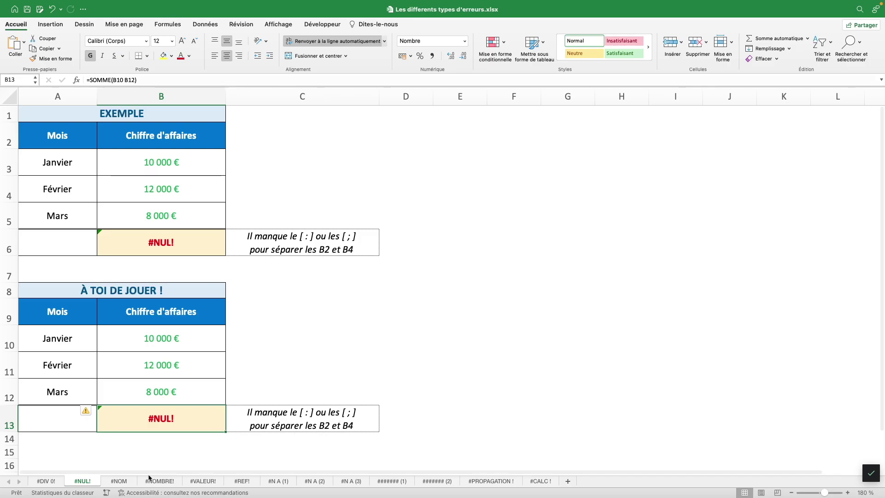
Step: On the #NOM sheet, enter the misspelled formula =SOME(B10:B12) in cell B13
click(119, 481)
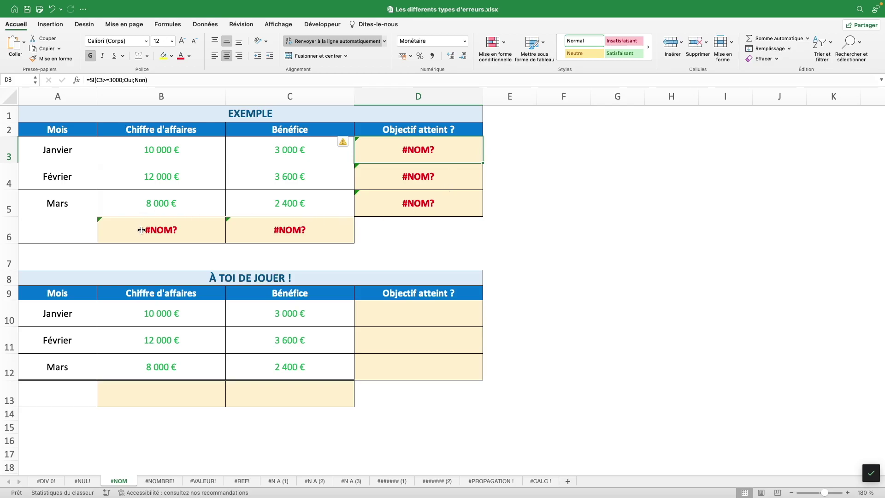
click(150, 395)
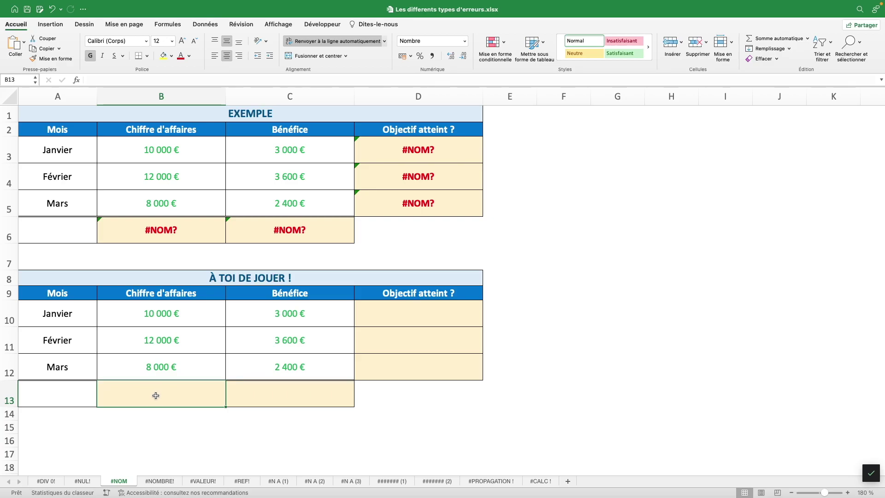
text(=SOME()
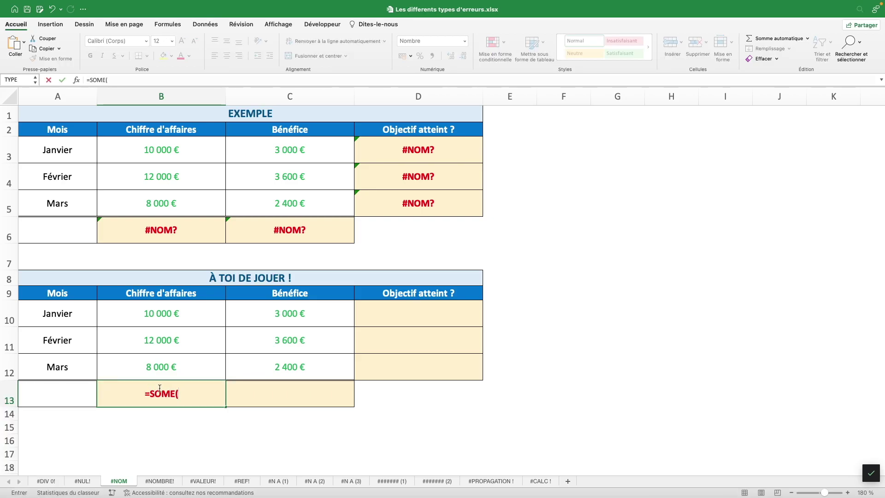
drag(175, 310, 160, 367)
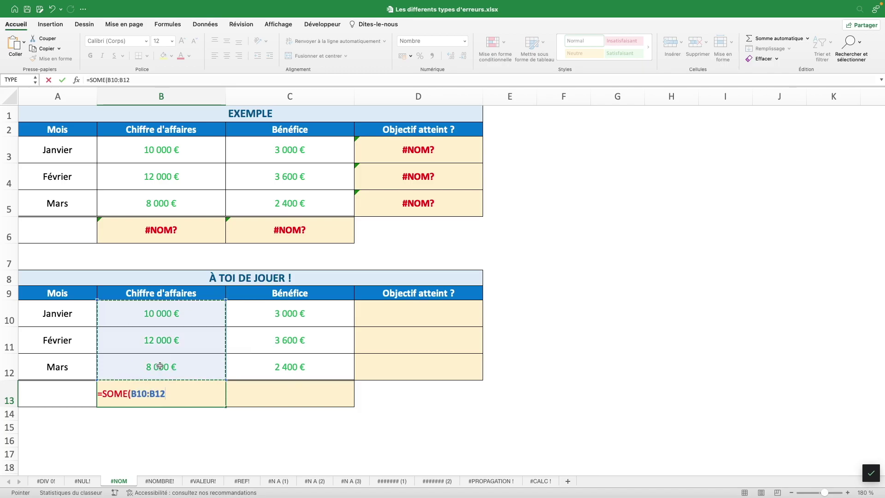
key(Return)
key(Up)
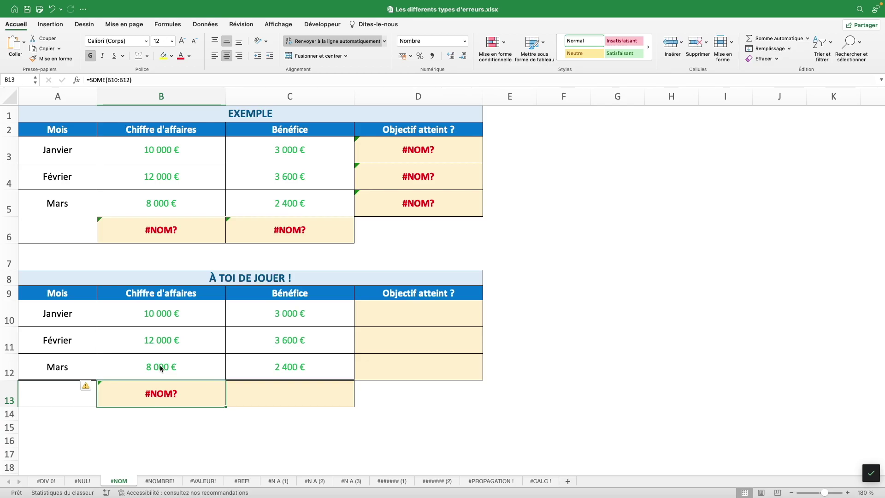
Step: Enter =SOMME(Benefice) in cell C13, using a range name that is not yet defined
click(289, 390)
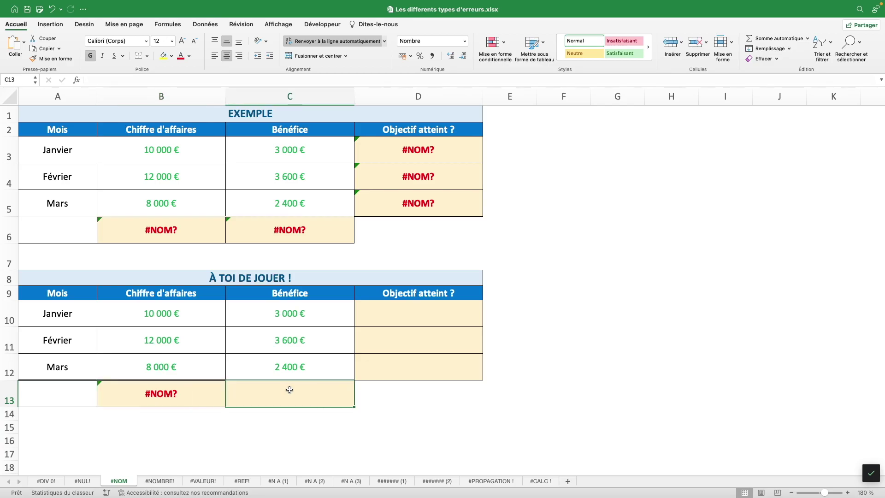
text(=)
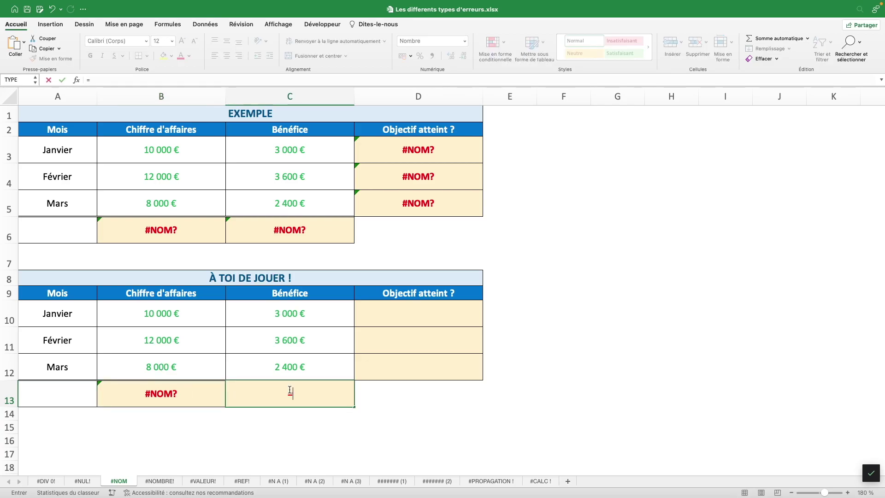
text(SOMME()
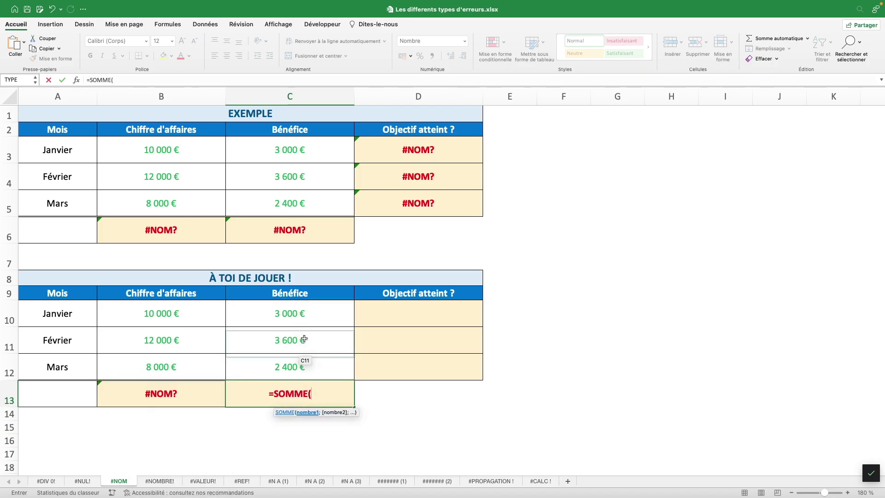
text(Benefi)
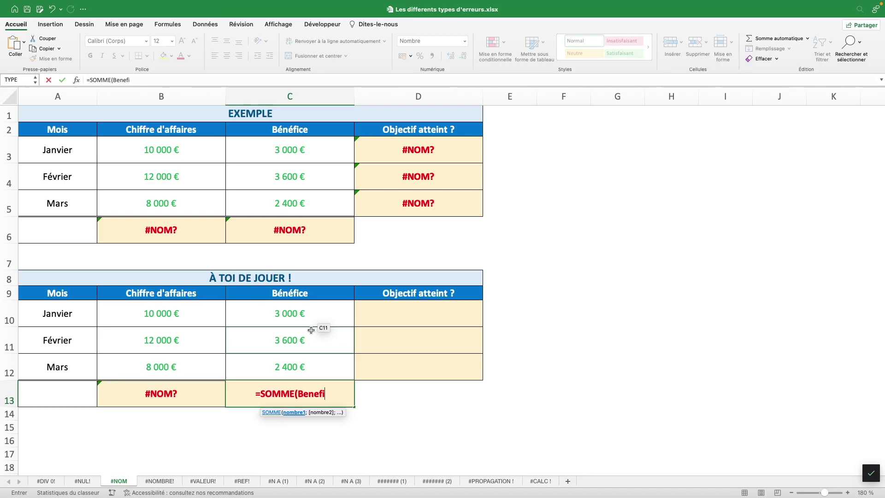
text(ce))
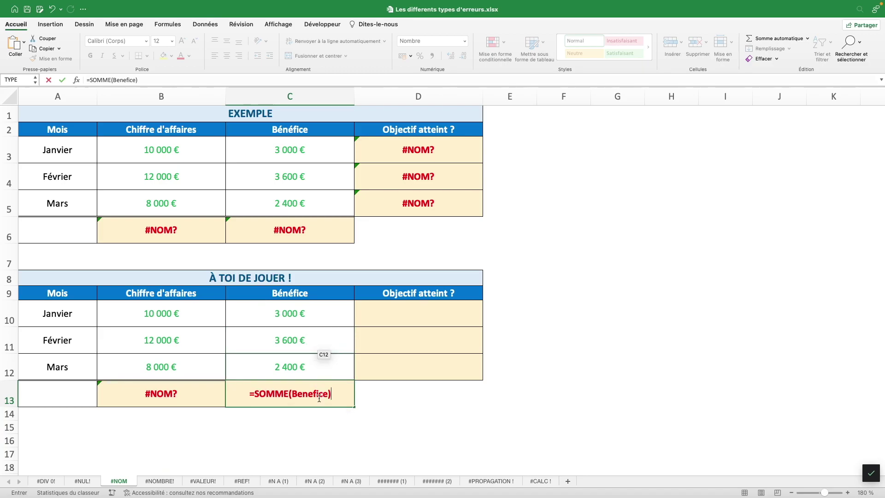
key(Return)
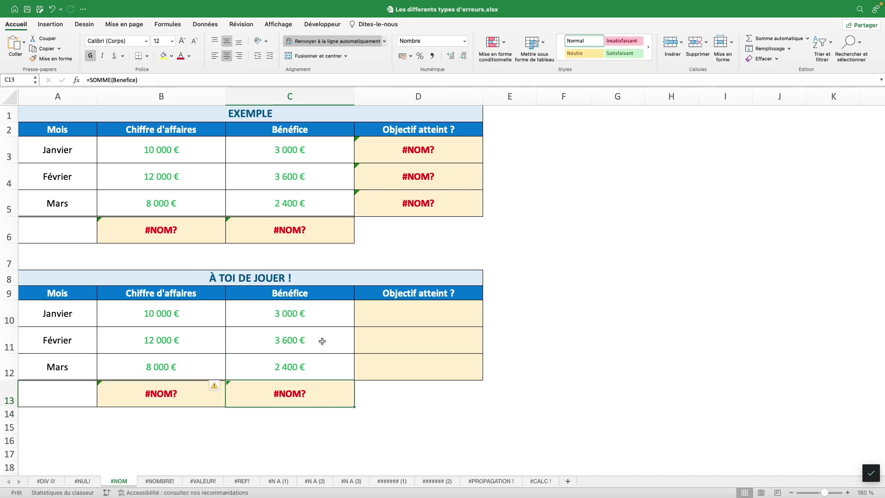
Step: Name the range C10:C12 Benefice and select cell C13 to check its total
drag(313, 319, 318, 356)
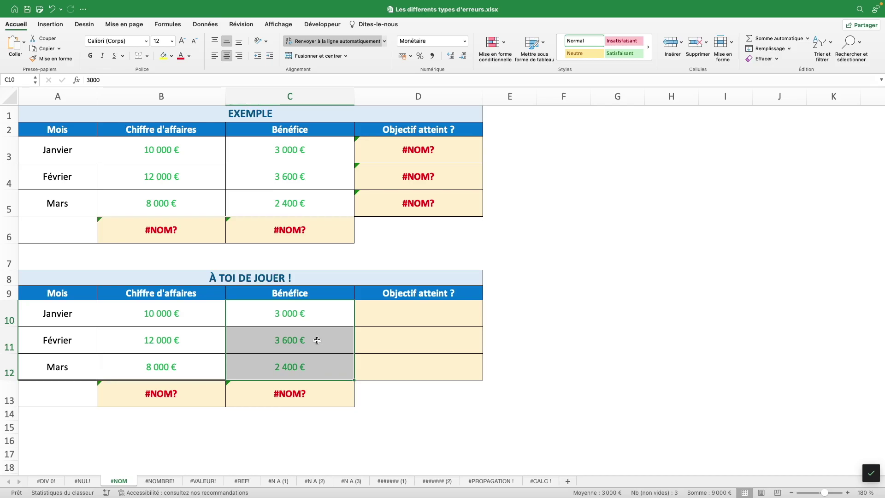
click(18, 81)
text(Benefice)
key(Return)
click(320, 401)
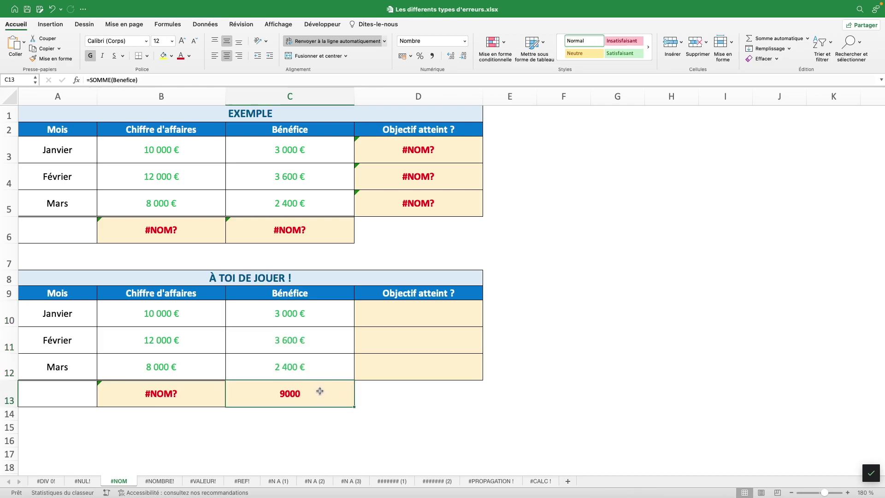
Step: Enter =SI(C10>=3000;Oui;Non) in cell D10, leaving Oui and Non without quotation marks
click(393, 326)
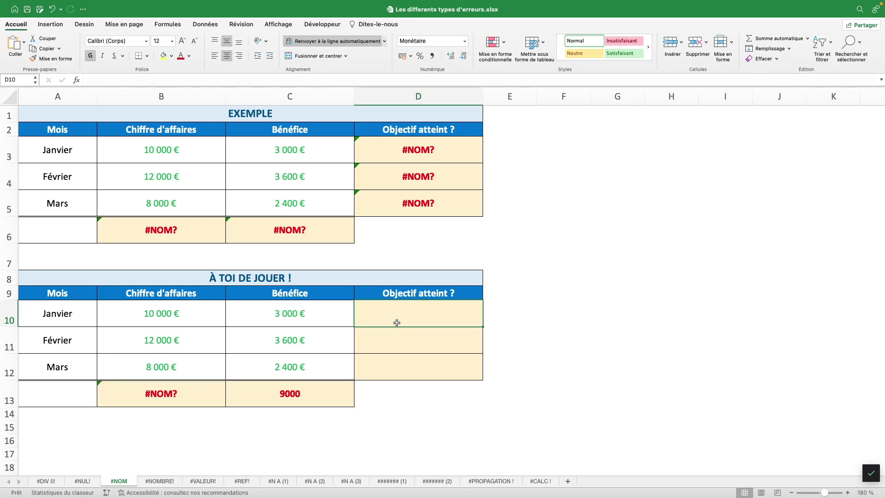
text(=SI()
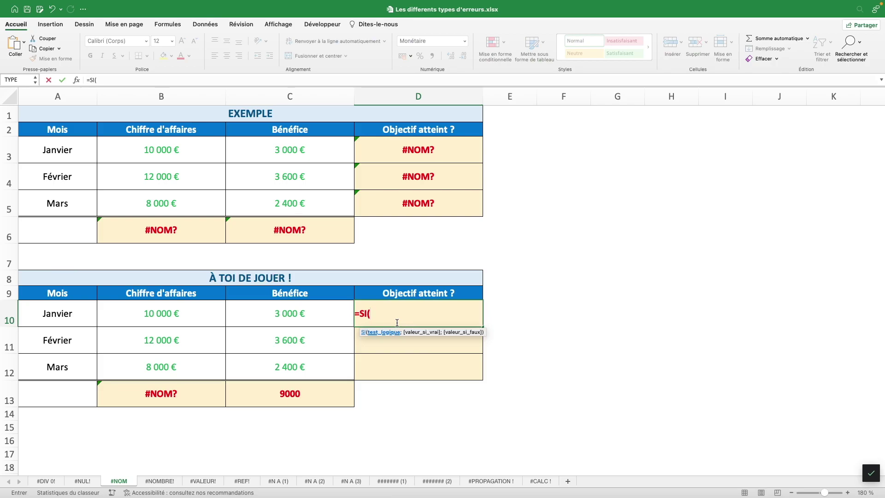
key(Left)
text(>)
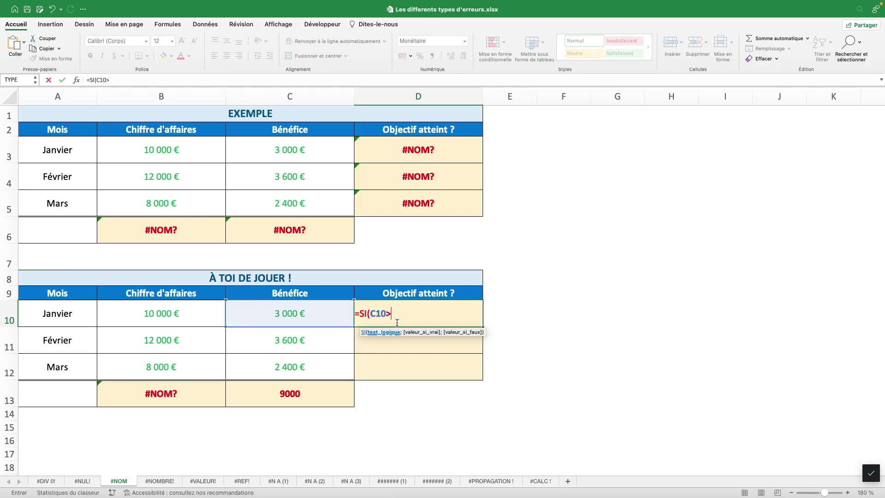
text(=3000;Oui;Non)
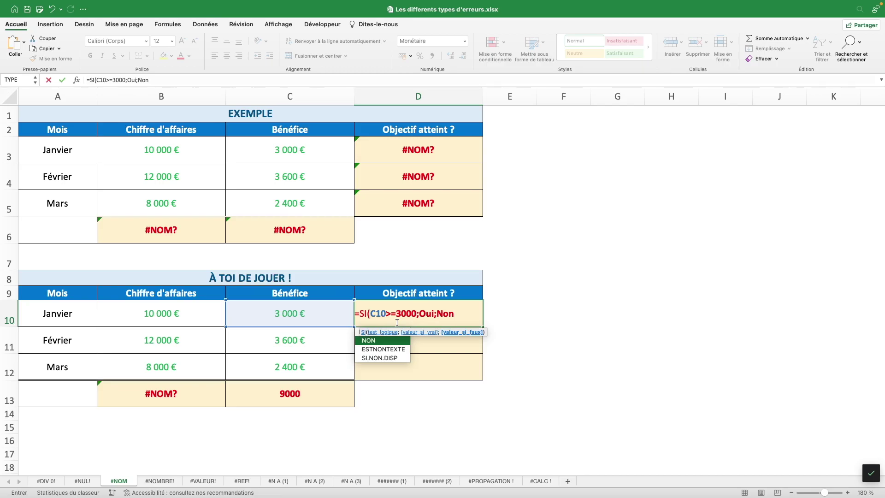
text())
key(Return)
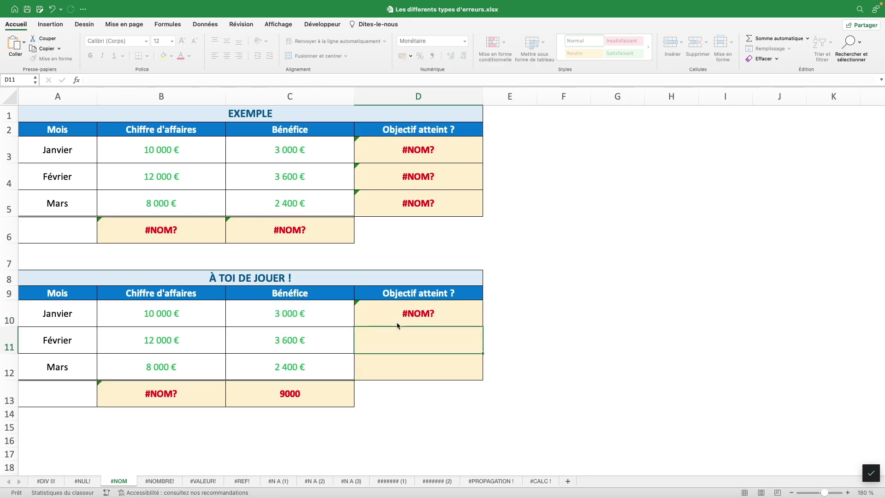
Step: Try enclosing Oui and Non in quotation marks in D10's SI formula, and undo that edit
double_click(132, 80)
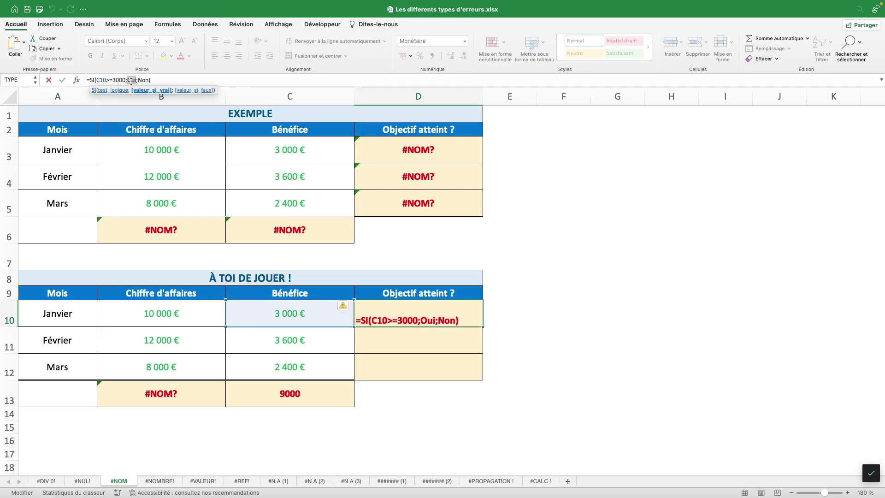
key(Left)
text(")
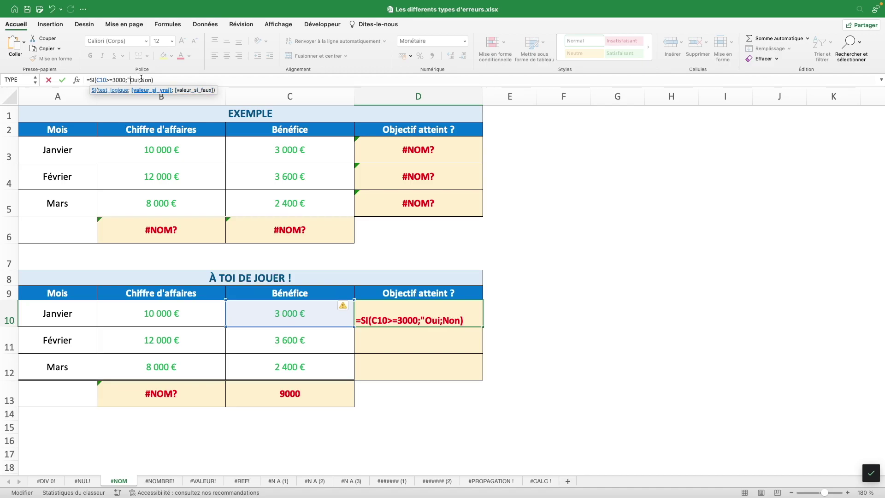
click(139, 79)
text(")
click(144, 80)
text(")
click(157, 80)
text(")
key(Return)
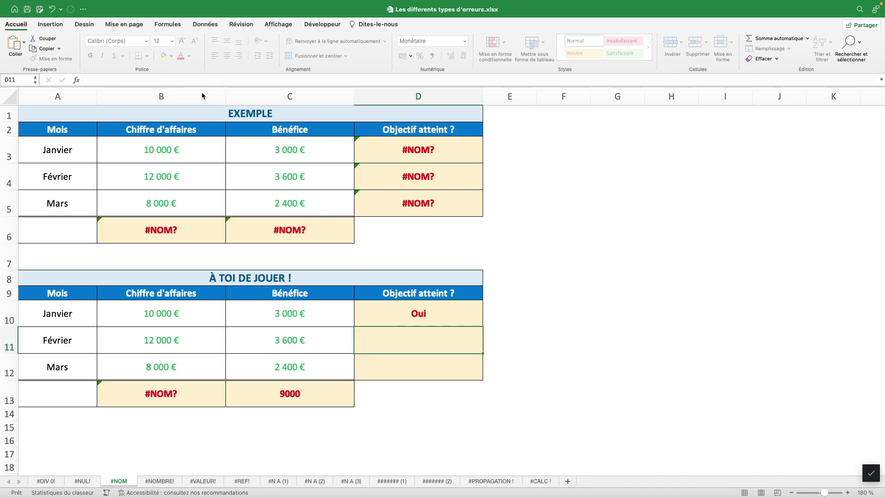
key(super+z)
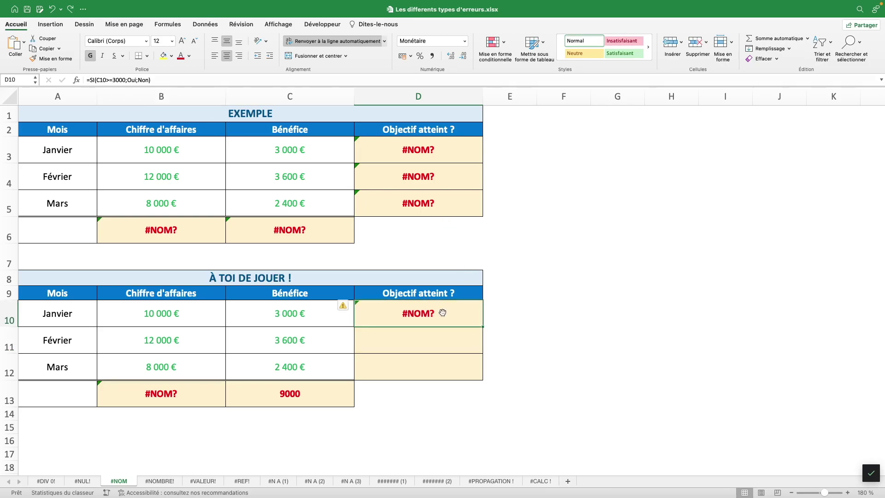
Step: Fill the SI formula from D10 down to D12 and select D12 to check the copied formula
drag(483, 327, 486, 380)
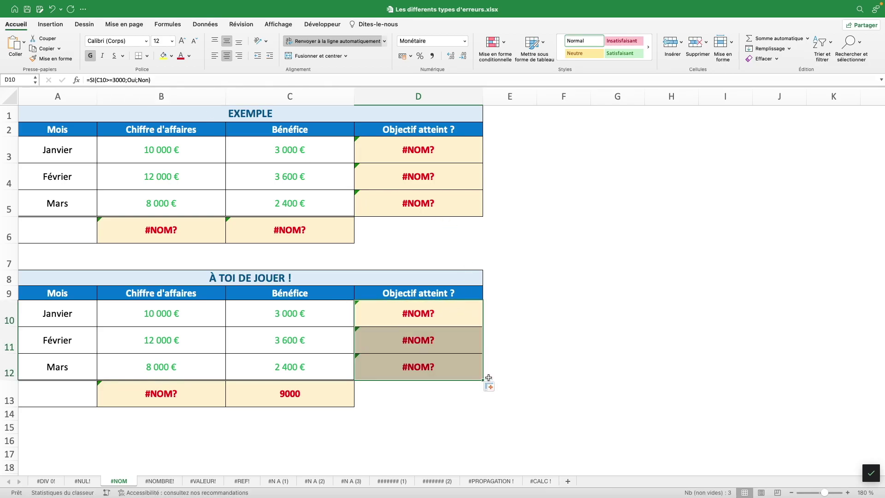
click(400, 366)
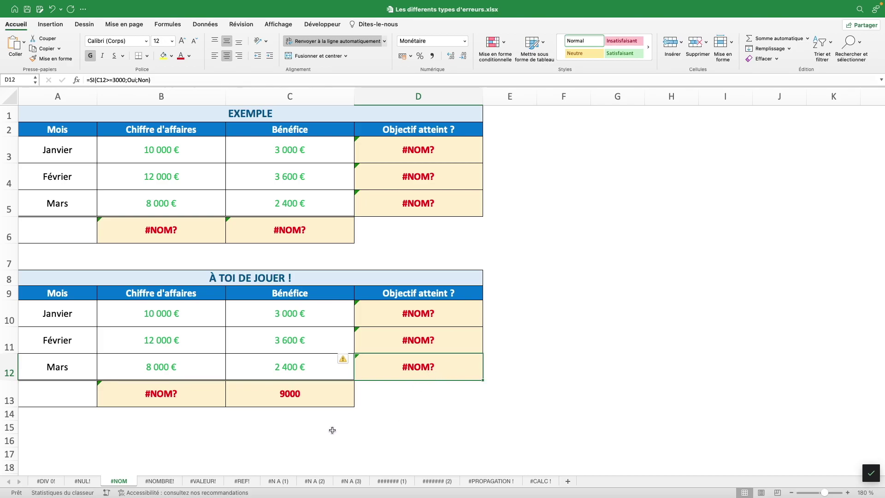
Step: On the #NOMBRE! sheet, enter =PETITE.VALEUR(A10:A12;1) in cell A13 and select the planet names it refers to
click(162, 481)
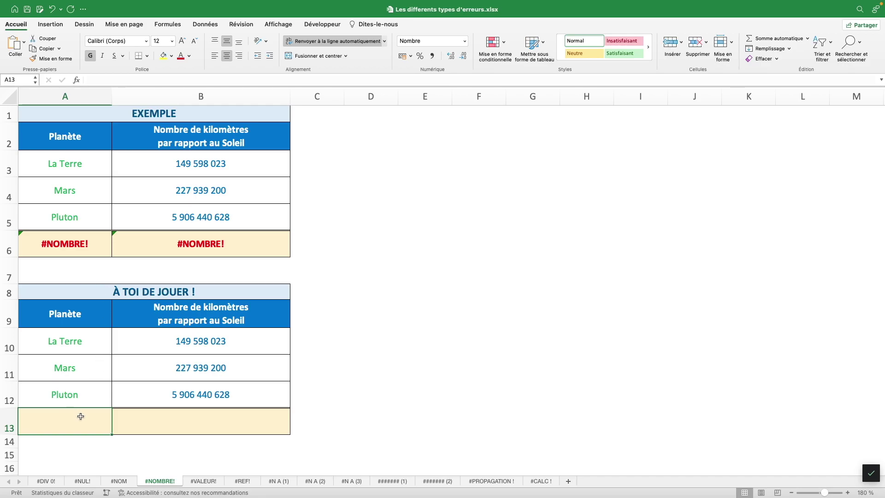
text(=PE)
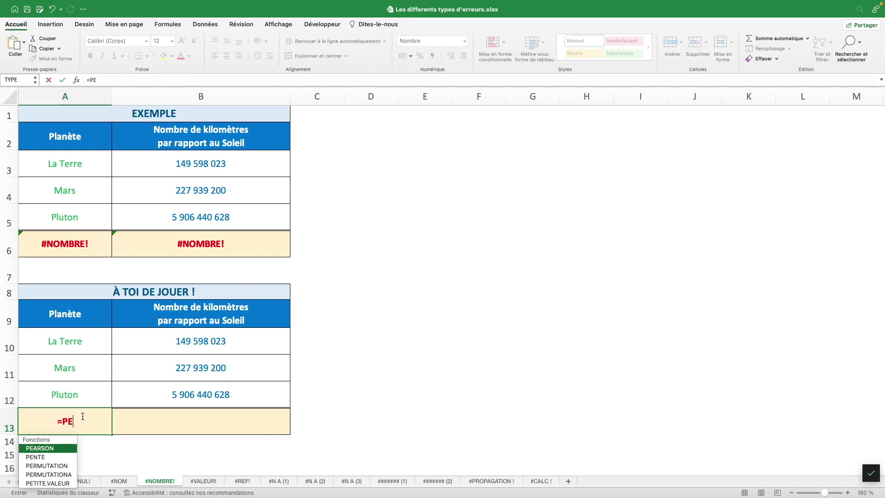
text(TITE.VALEUR()
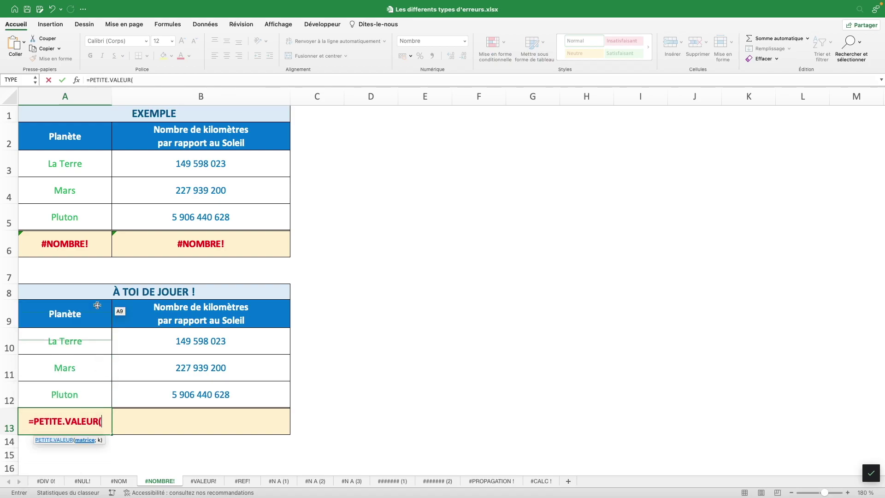
click(154, 80)
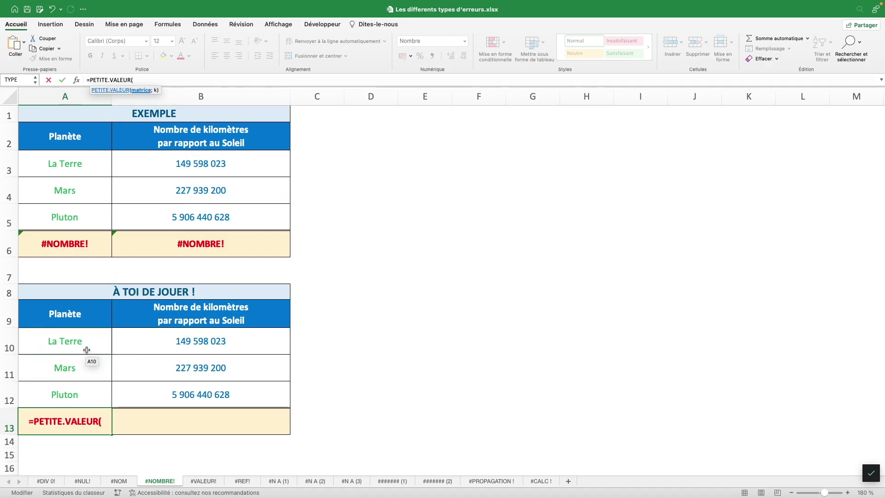
drag(74, 341, 80, 395)
text(;1)
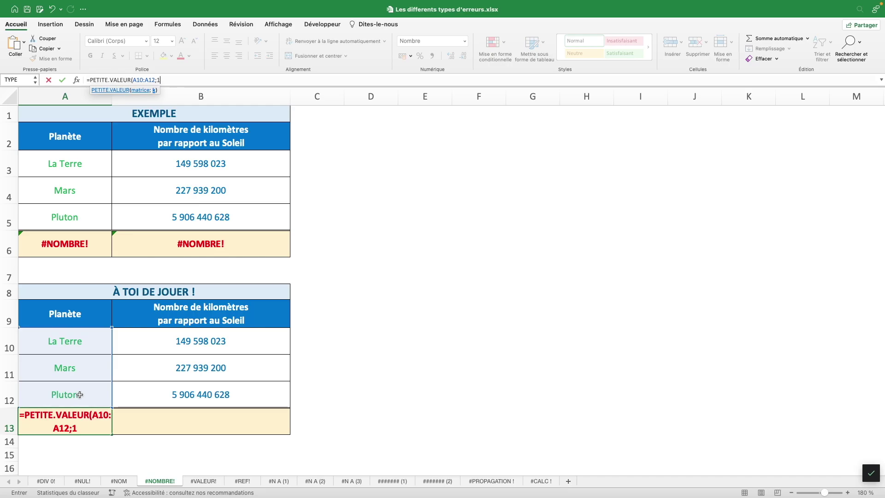
text())
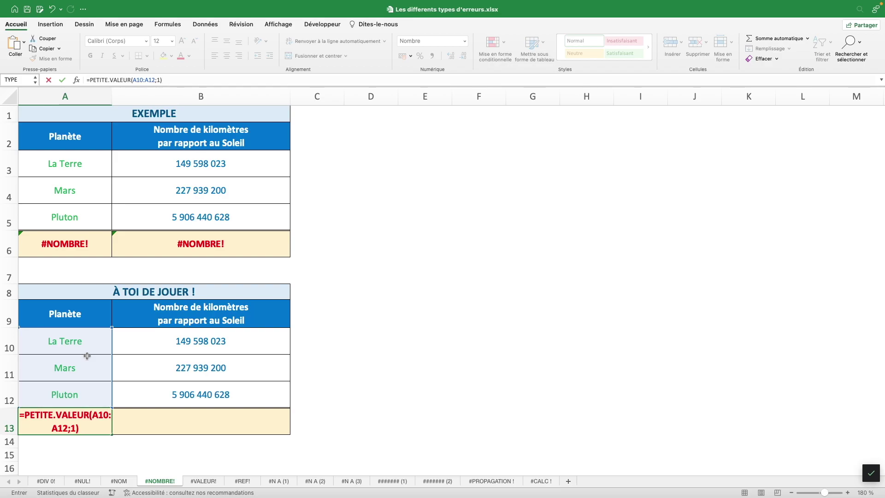
key(ctrl+Return)
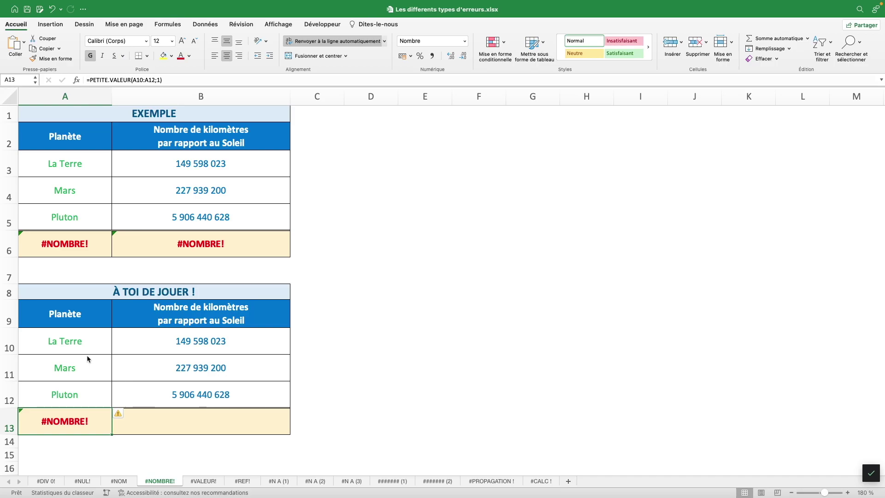
drag(81, 328, 76, 398)
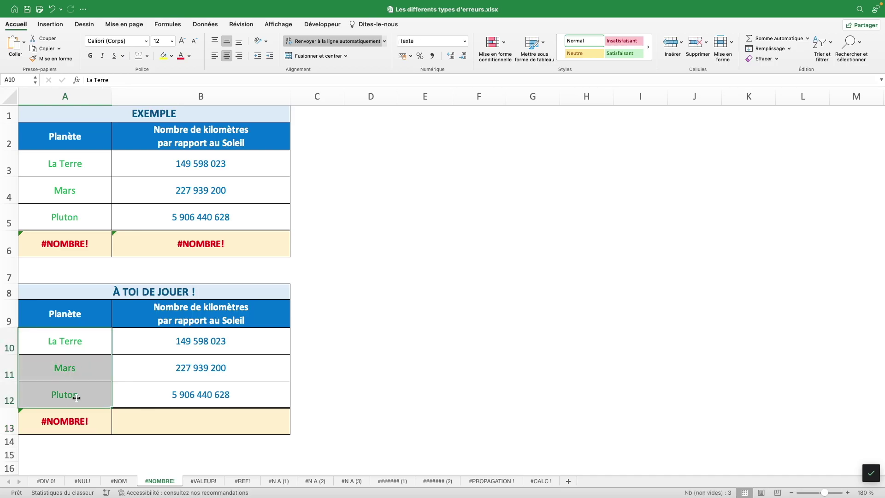
Step: Try the formula =PETITE.VALEUR(B10:B12;1) in cell B13 and undo that entry
click(174, 420)
text(=PET)
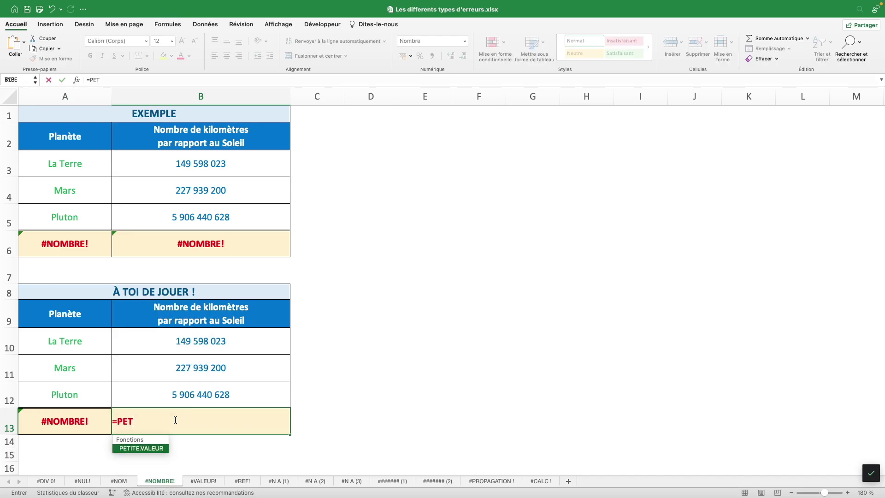
double_click(144, 449)
drag(221, 344, 229, 398)
text(;1))
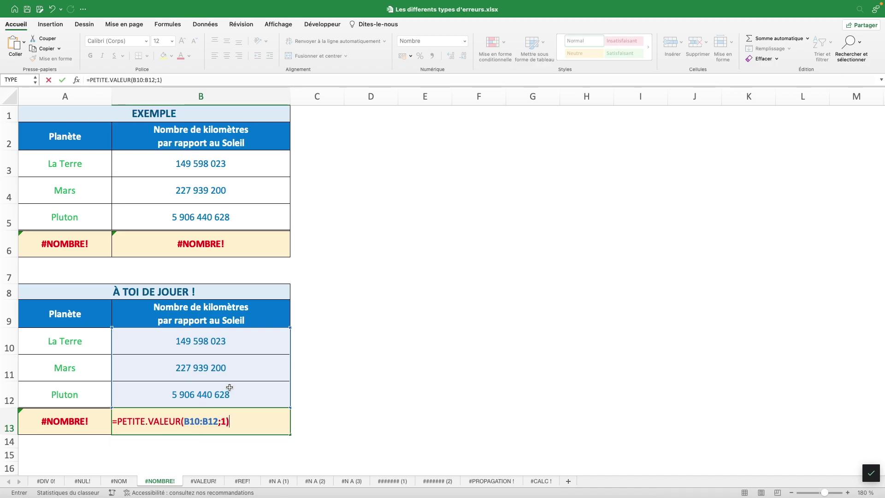
key(Return)
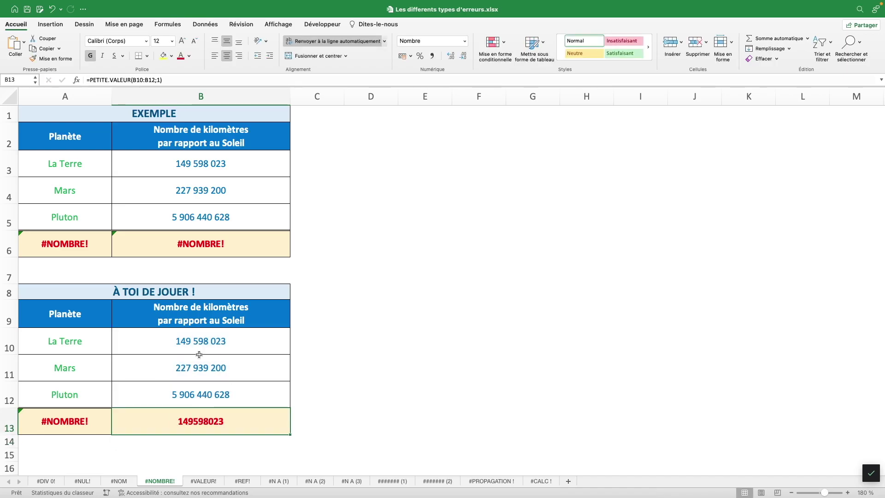
drag(215, 389, 201, 419)
click(209, 420)
key(super+z)
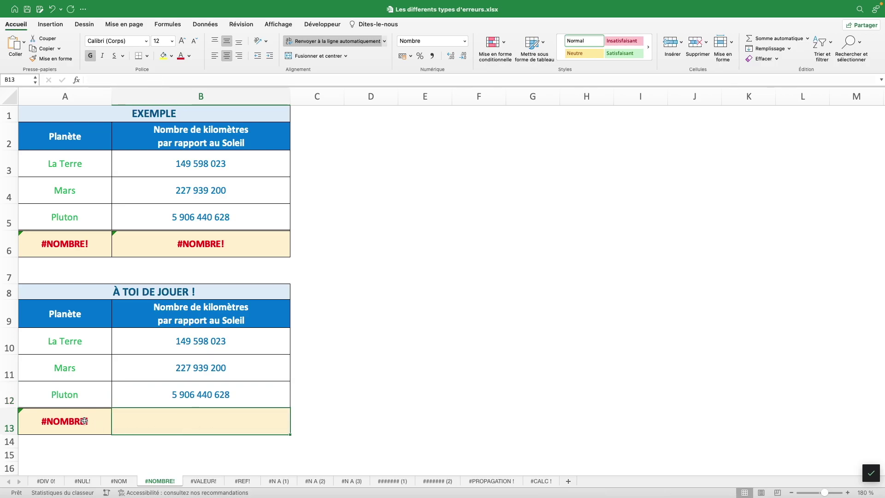
Step: Enter the power formula =B10^B11^B12 in cell B13 and reselect the cell to check it
click(87, 422)
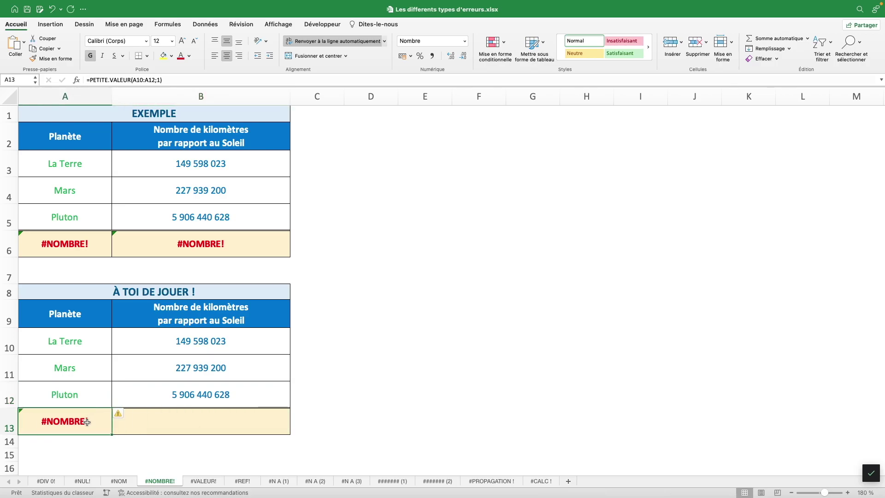
click(187, 422)
text(=)
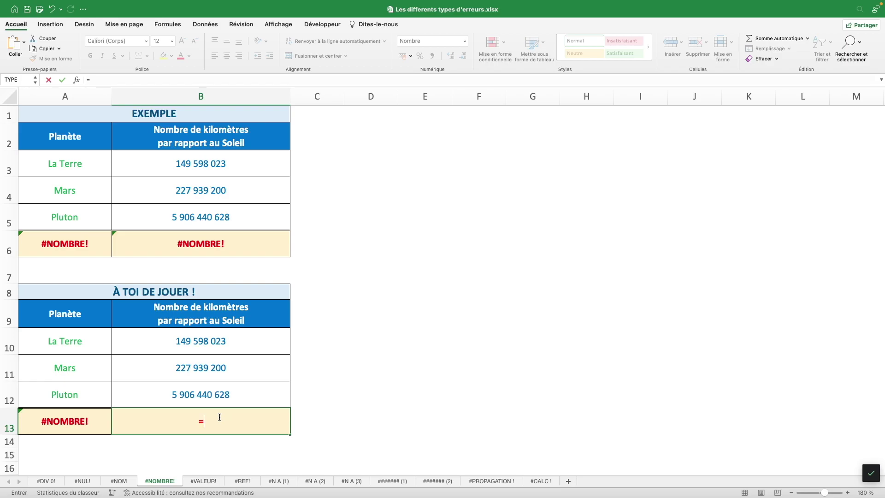
key(Up)
key(Up)
key(Up)
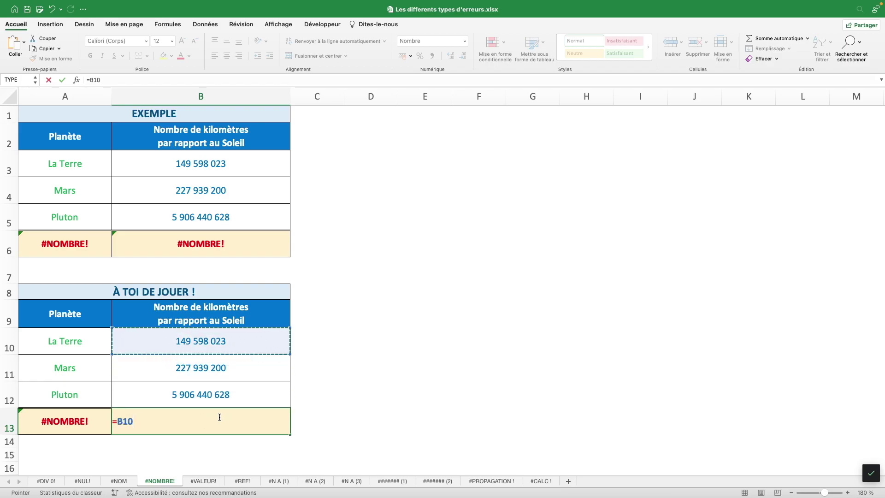
text(^)
key(Up)
key(Up)
text(^)
key(Up)
key(Return)
click(221, 420)
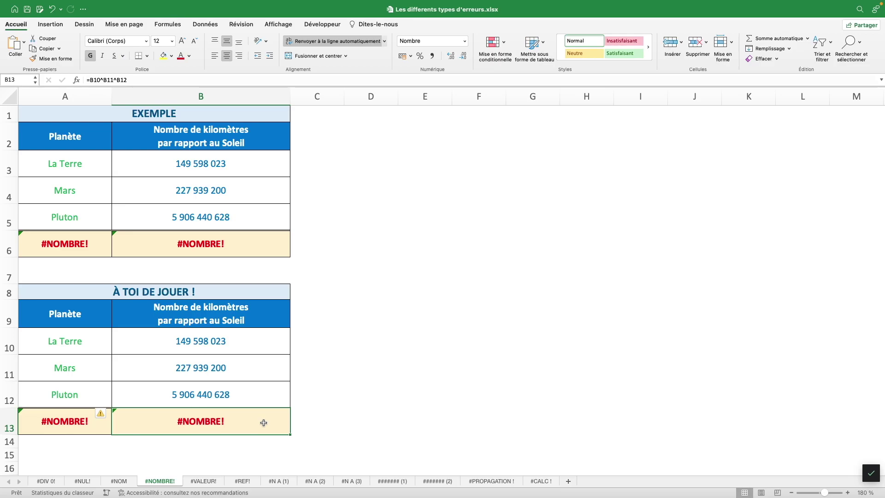
Step: On the #VALEUR! sheet, enter =B10*C10 in cell D10 to calculate the Y2 concert's Recettes
click(213, 482)
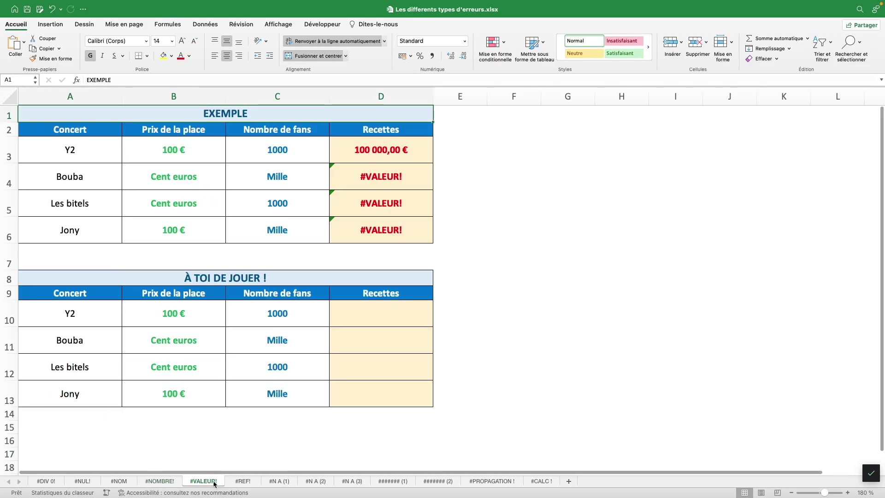
click(373, 320)
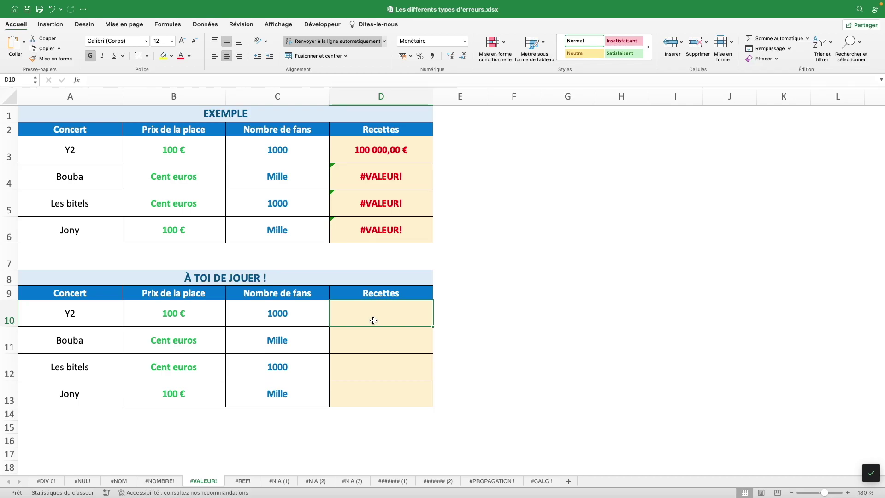
text(=)
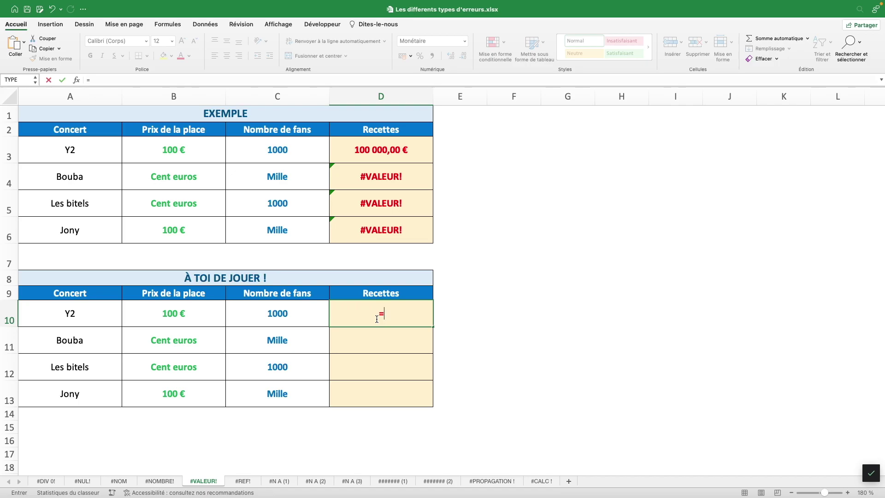
key(Left)
key(Left)
text(*)
key(Left)
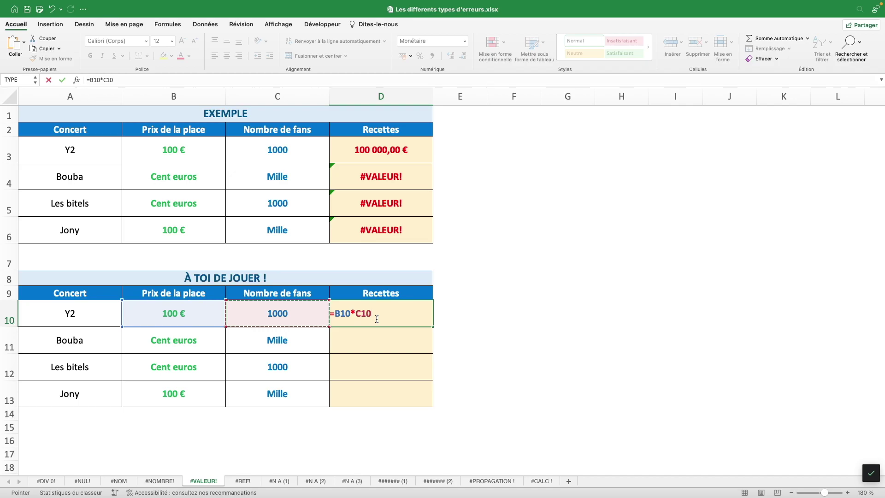
key(ctrl+Return)
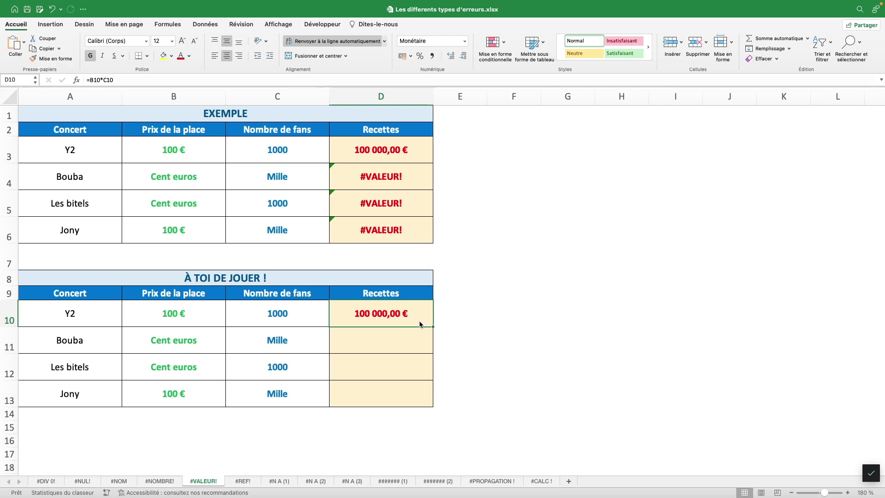
Step: Fill the Recettes formula from D10 down to D13 one row at a time, selecting each copied cell to check it
drag(434, 327, 431, 353)
click(378, 346)
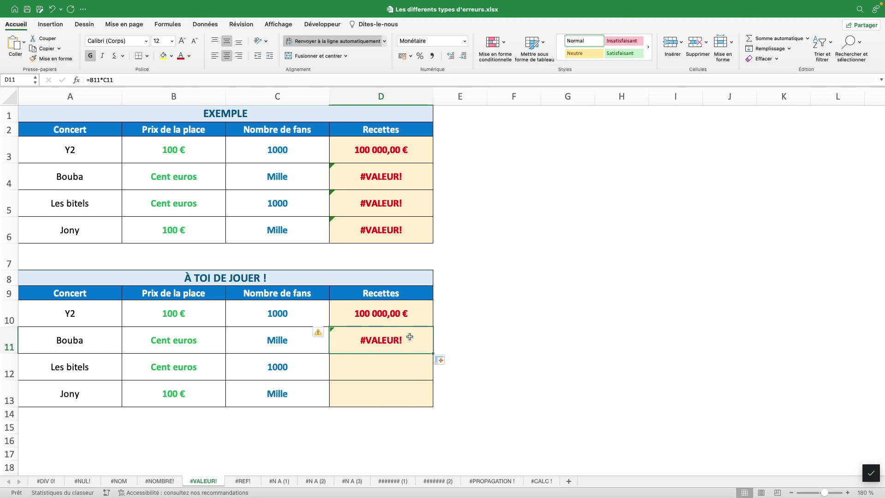
drag(433, 353, 438, 367)
click(378, 367)
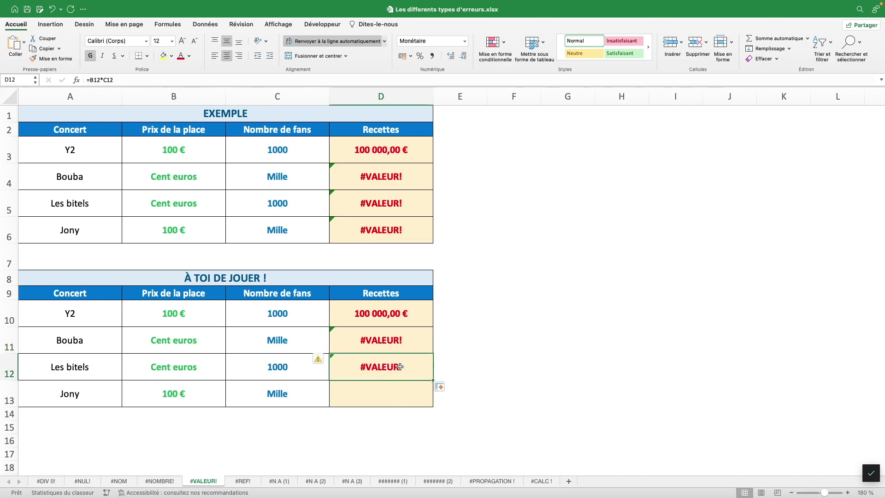
drag(433, 381, 431, 402)
click(392, 398)
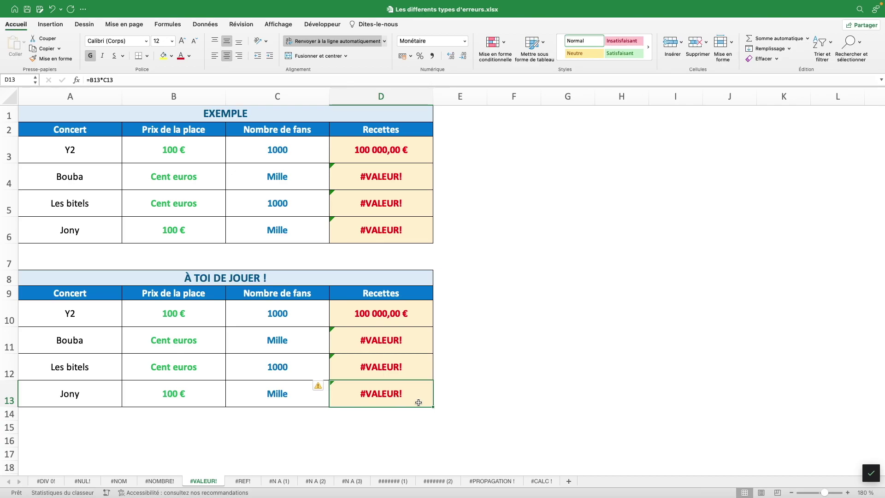
Step: On the #REF! sheet, enter =E2-E3-E4 in cell E5 as the upper practice table's Résultat
click(254, 483)
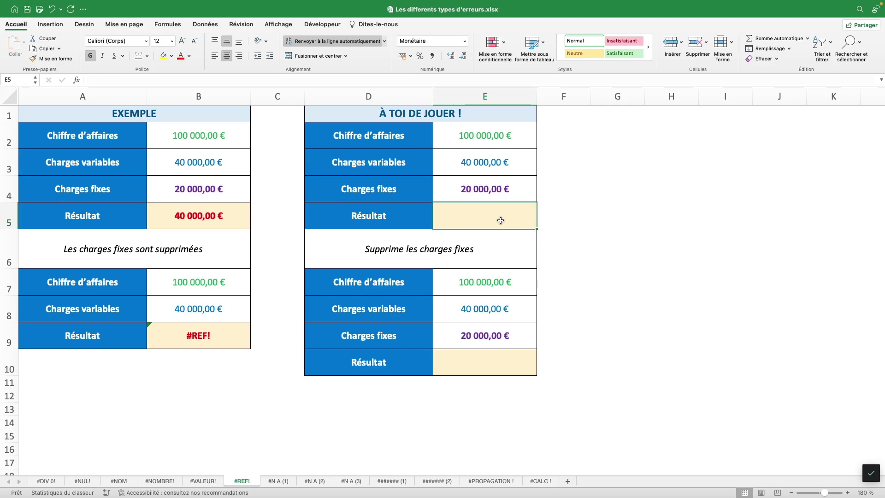
text(=E2-)
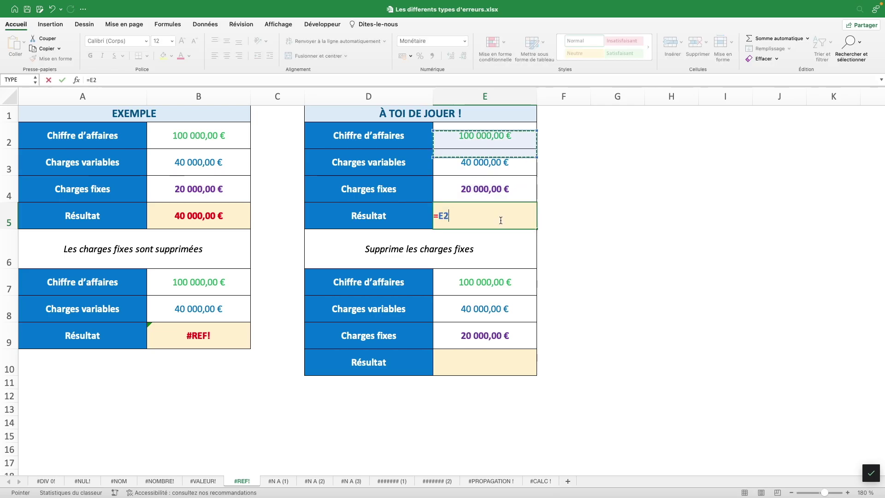
key(Up)
key(Up)
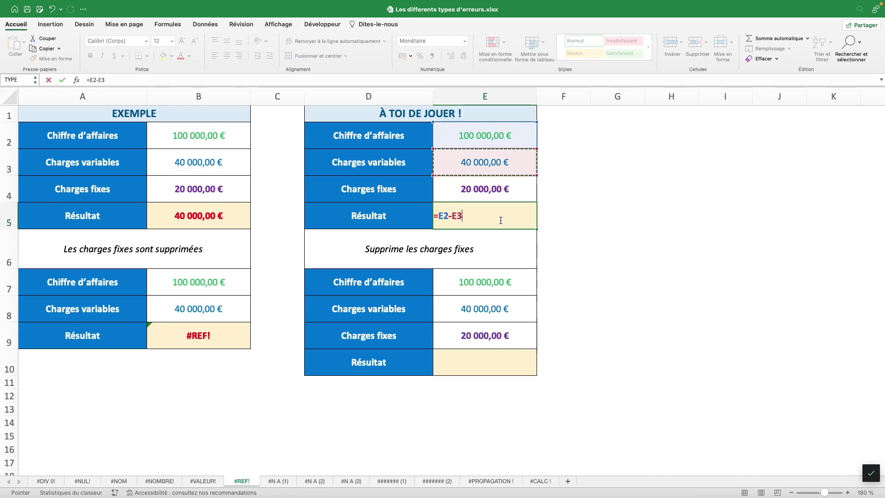
text(-)
key(Up)
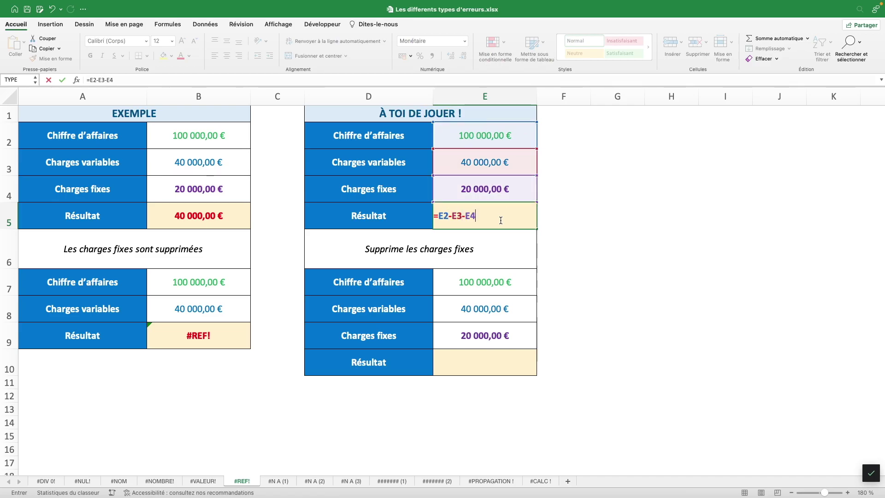
key(Return)
Step: Enter =E7-E8-E9 in cell E10 as the lower practice table's Résultat
key(Down)
key(Down)
key(Down)
key(Down)
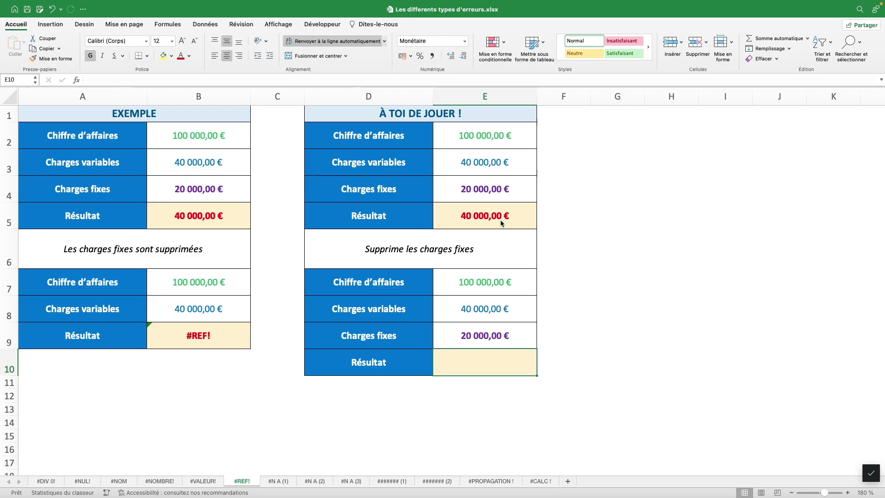
text(=)
key(Up)
key(Up)
key(Up)
text(-)
key(Up)
key(Up)
text(-)
key(Up)
key(Return)
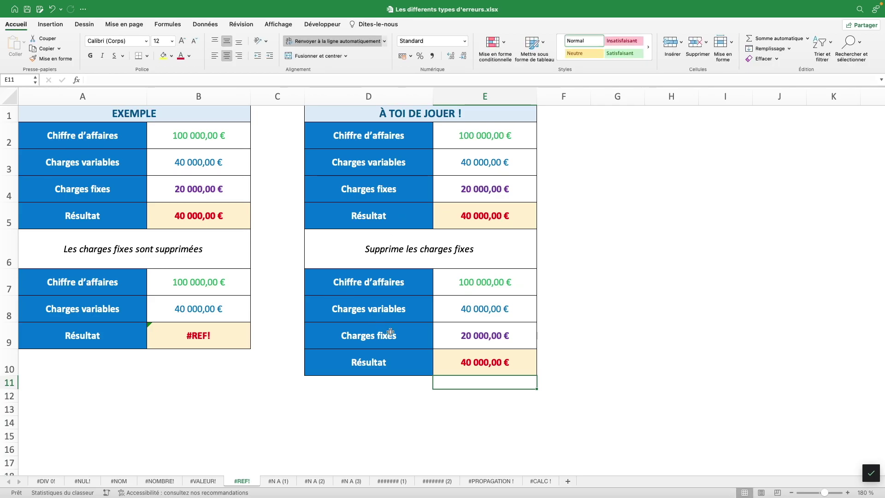
Step: Delete the Charges fixes cells D9:E9 from the lower practice table, shifting the cells up, and select the Résultat formula cell
drag(390, 334, 501, 340)
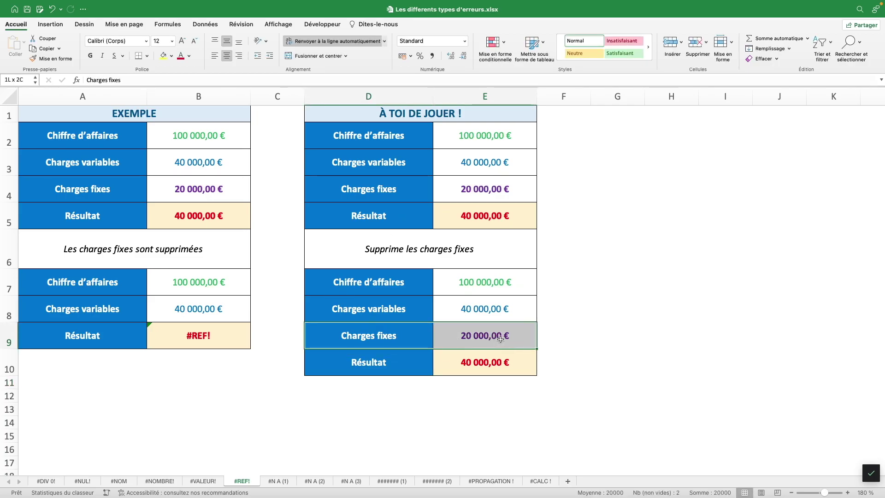
click(485, 359)
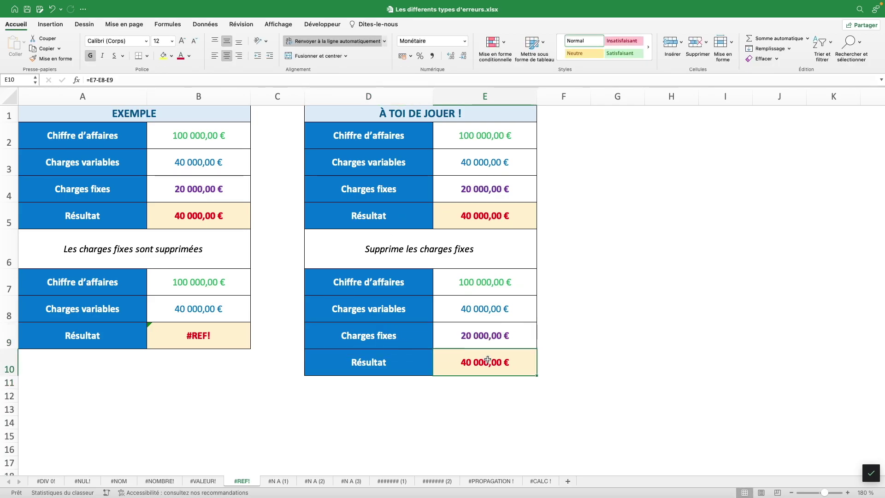
click(482, 336)
click(482, 362)
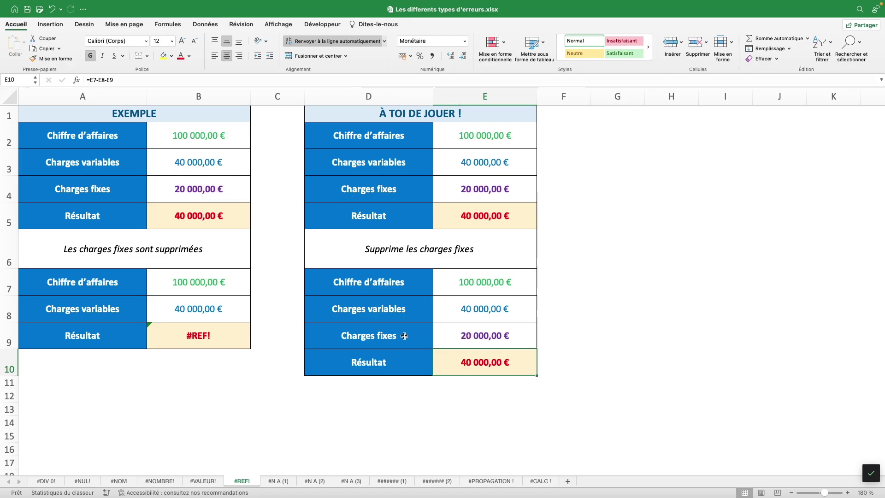
click(500, 337)
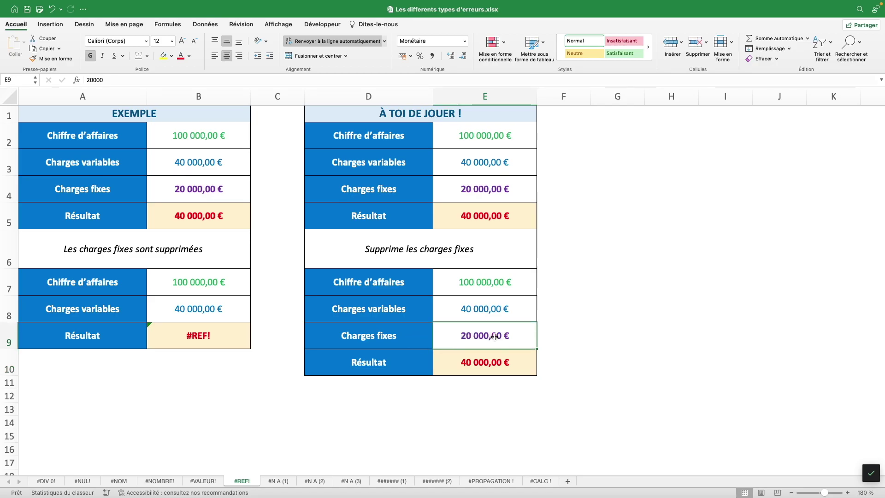
drag(409, 339, 460, 337)
right_click(479, 333)
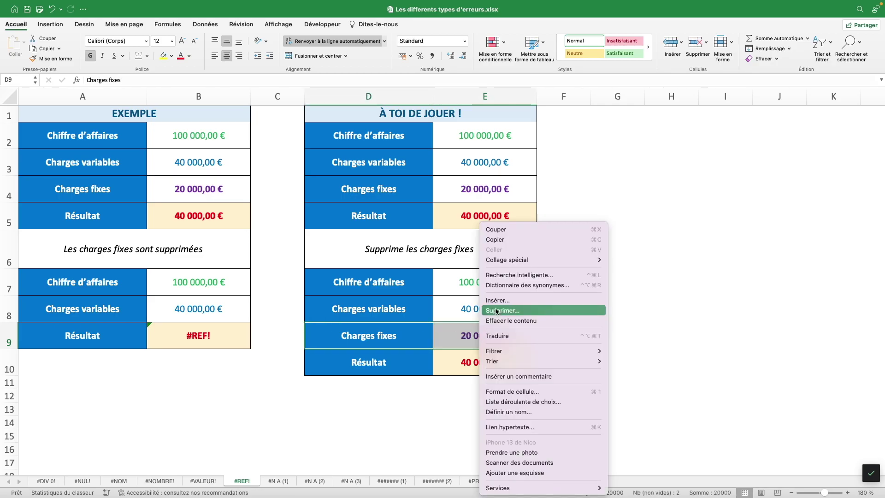
click(497, 312)
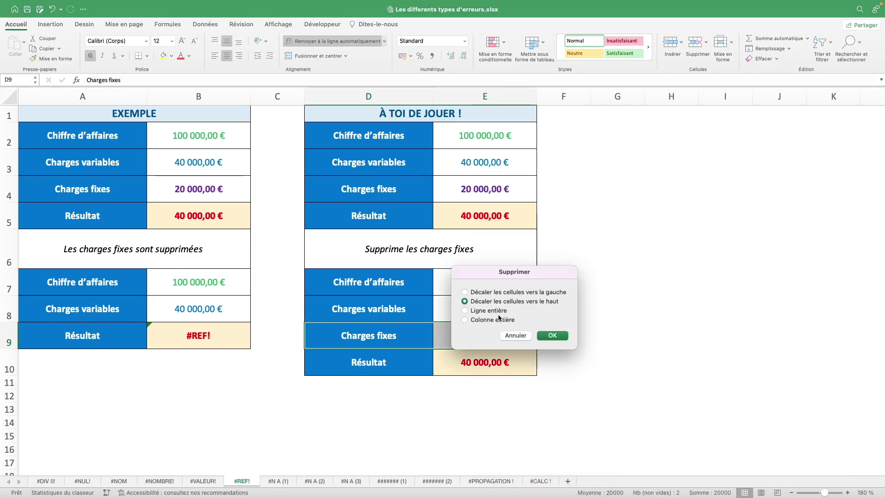
click(551, 338)
click(497, 336)
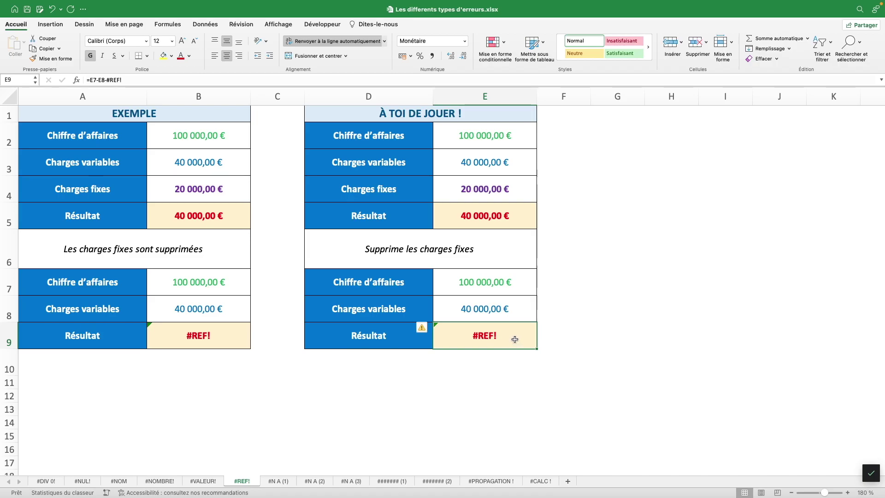
Step: Undo the deletion of the Charges fixes cells and briefly trace the precedents of the Résultat in E10
click(177, 27)
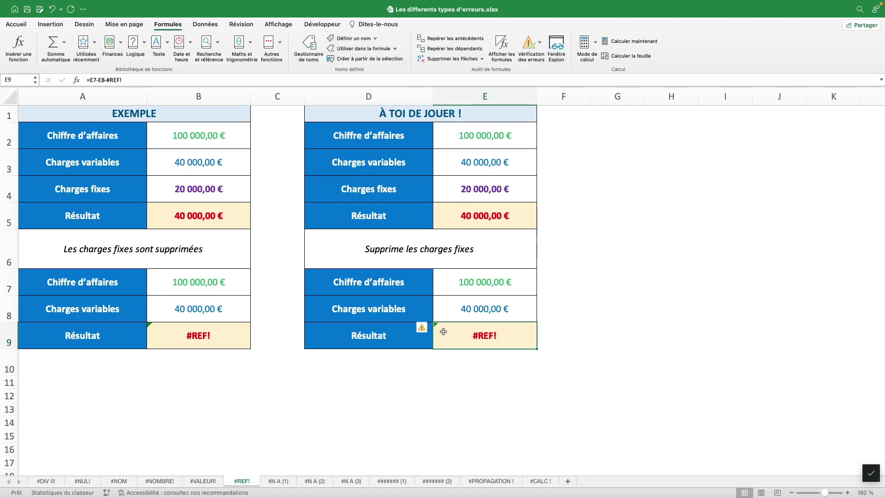
key(super+z)
click(466, 362)
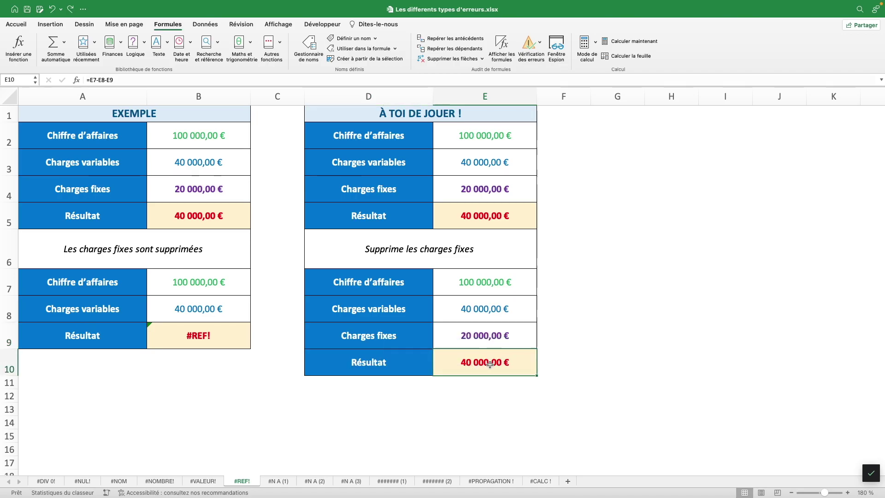
click(470, 39)
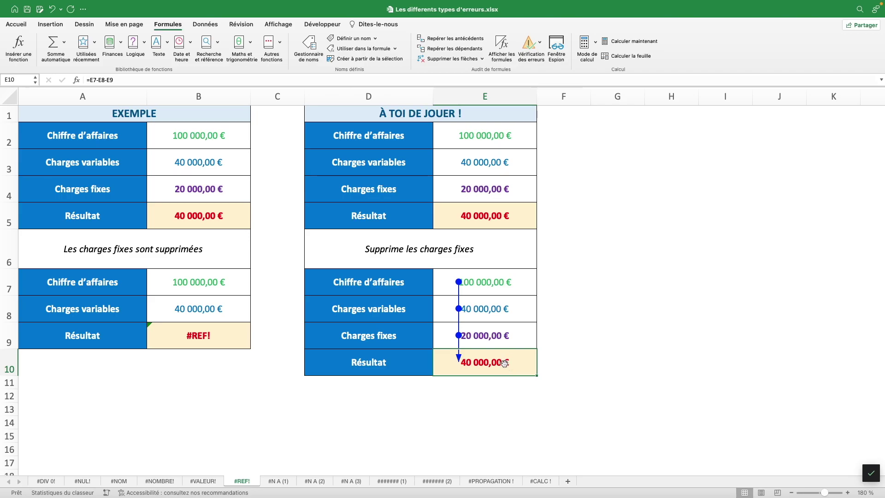
click(454, 59)
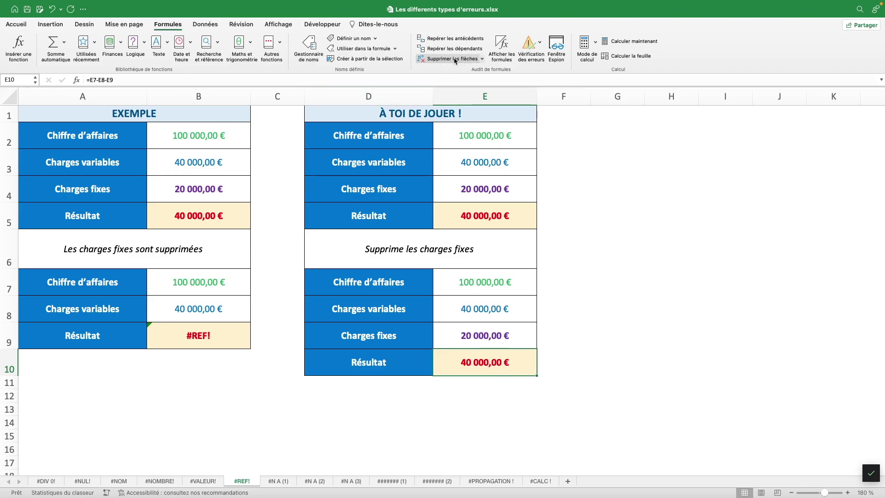
Step: Trace the dependents of the Charges fixes amount in E9, check the Résultat formula in E10, and clear the arrows
click(474, 336)
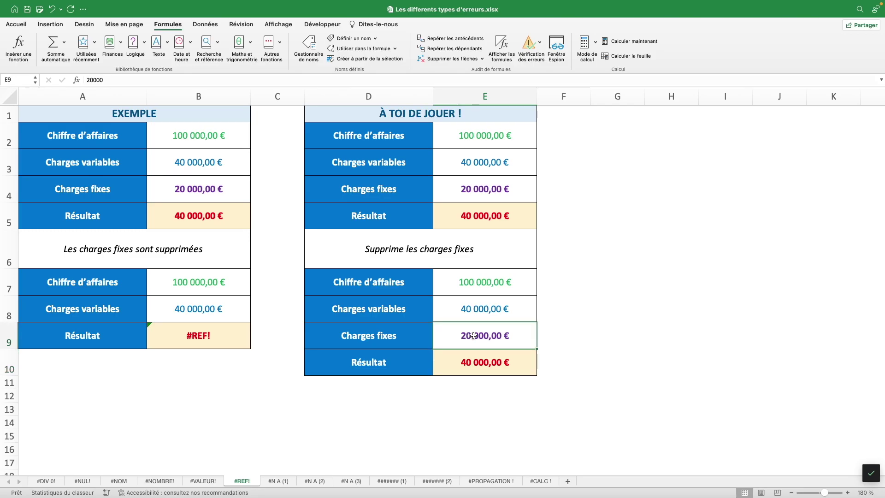
click(463, 49)
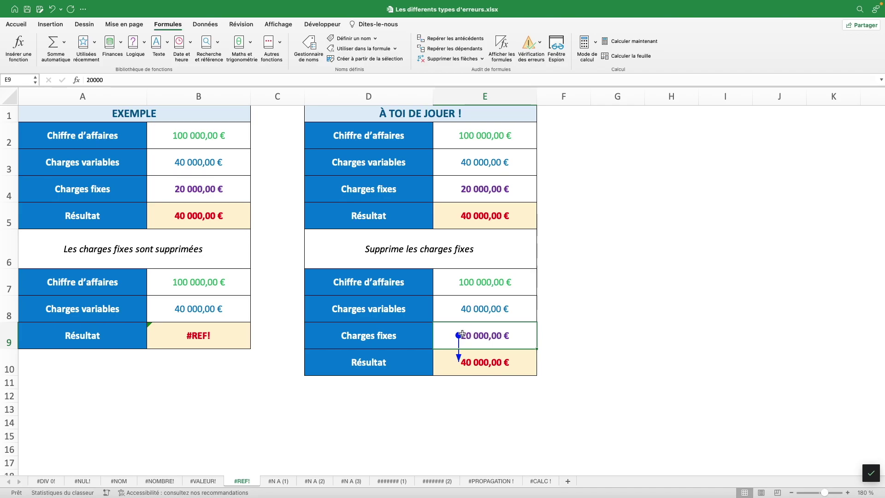
click(485, 360)
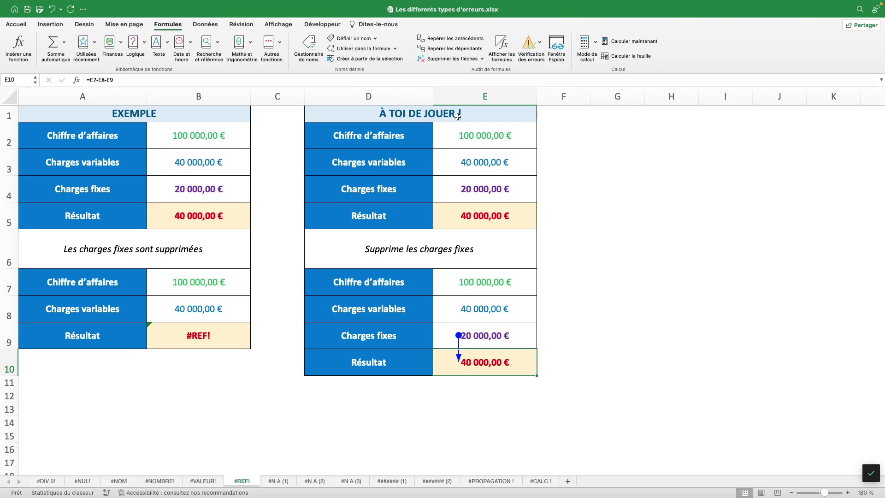
click(452, 59)
Step: On the #N A (1) sheet, enter =RECHERCHEX(F9;A10:A13;C10:C13) in cell F10 to look up the Ville
click(278, 481)
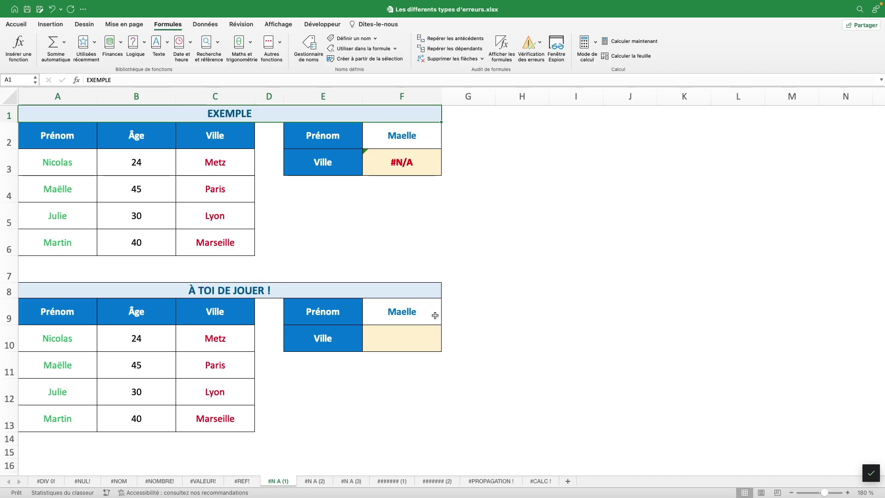
click(411, 337)
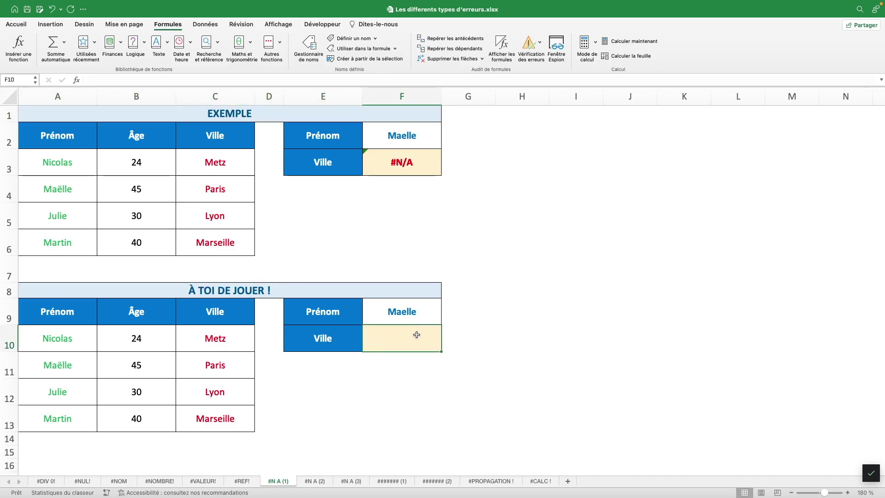
text(=RECHERCHEX()
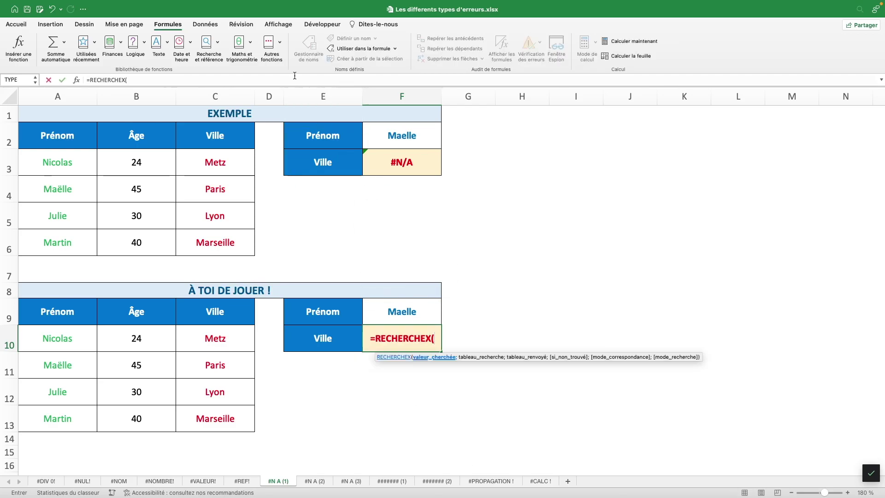
click(227, 81)
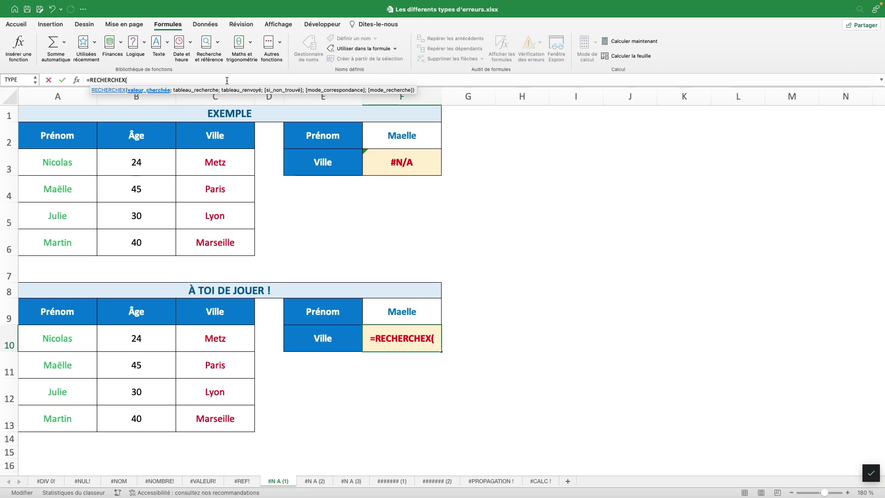
click(391, 312)
text(;)
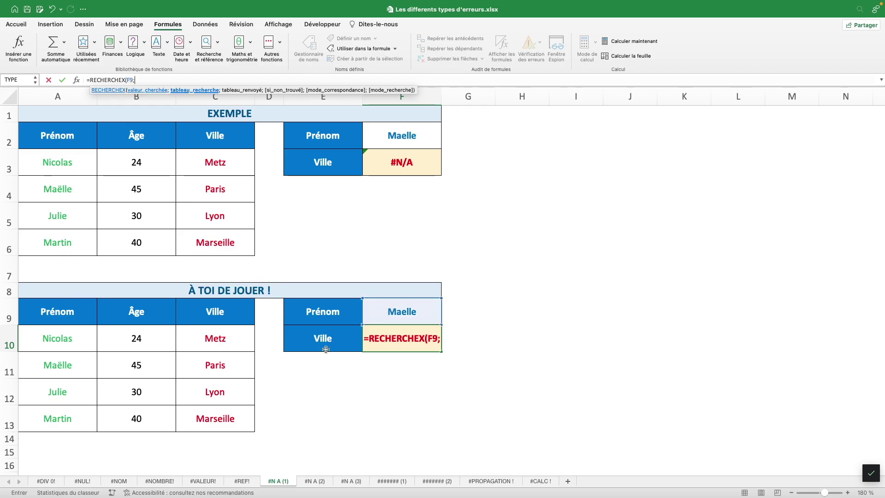
drag(60, 341, 73, 417)
text(;)
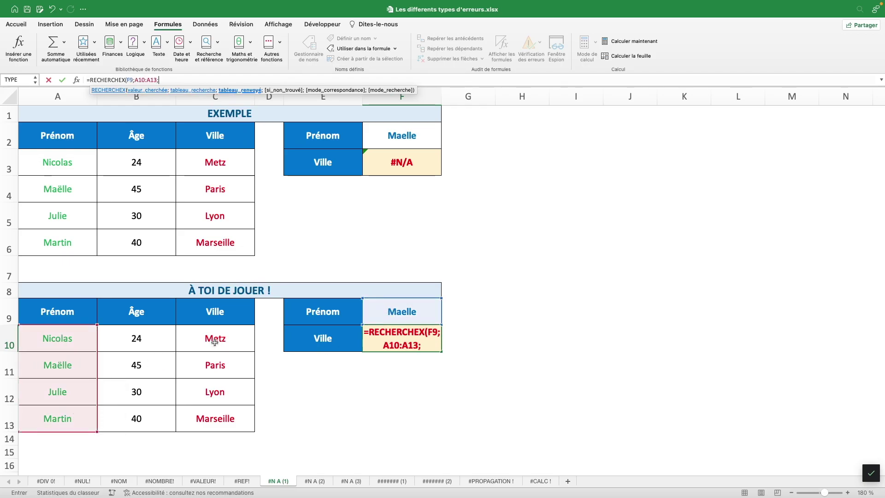
drag(214, 341, 226, 408)
key(Return)
click(405, 335)
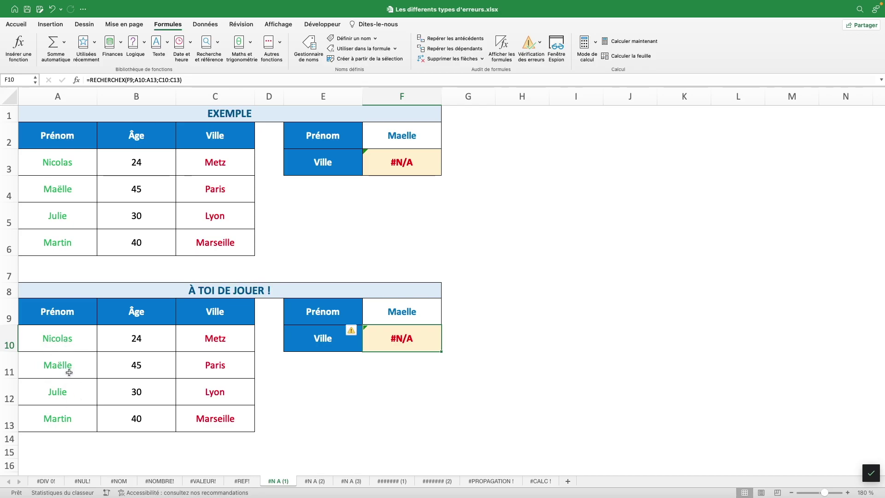
Step: Replace the Prénom in F9 with the accented spelling used in the practice table, and undo that change
click(423, 313)
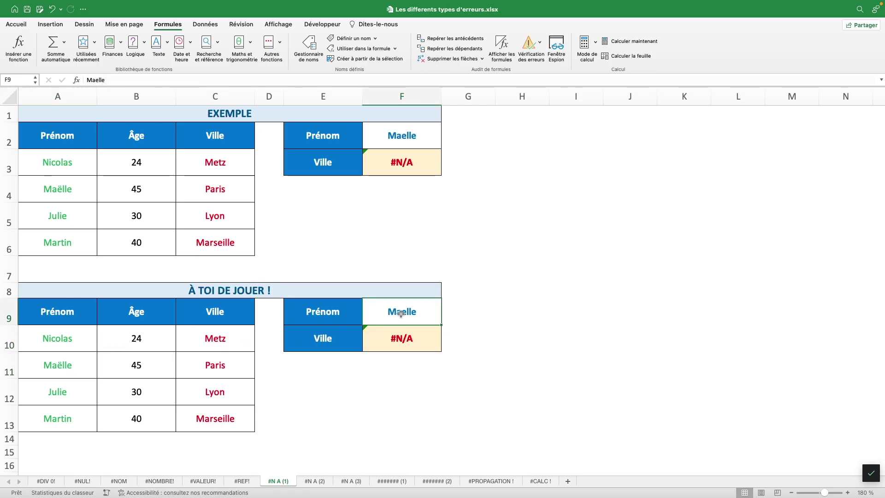
text(Maëlle)
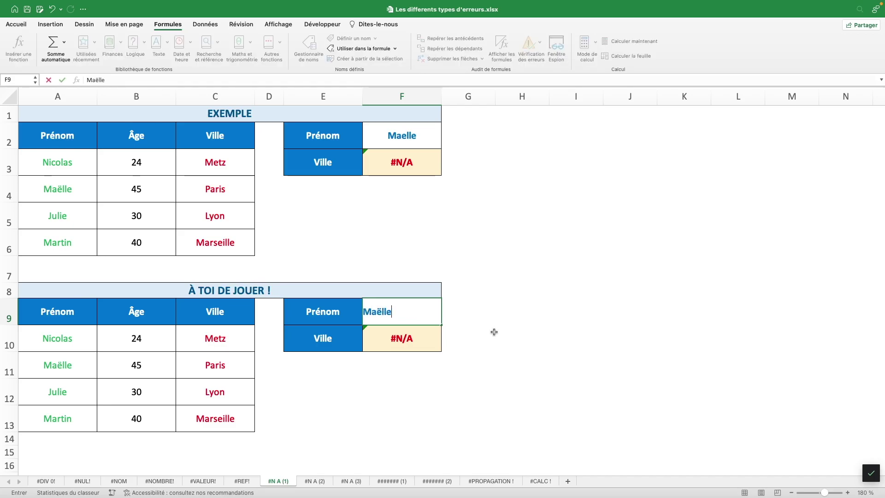
key(Return)
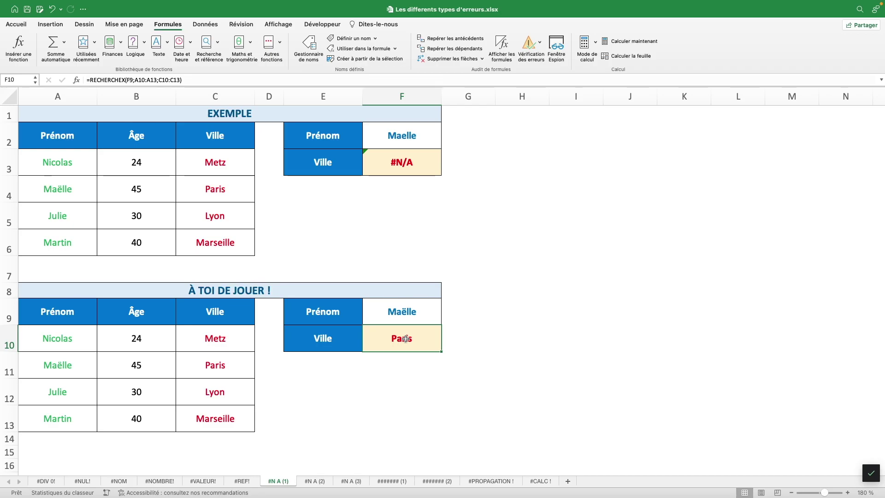
key(super+z)
Step: On the #N A (2) sheet, enter =RECHERCHEV(F9;B10:C13;2) in cell F10 to look up the Ville by Âge
click(318, 482)
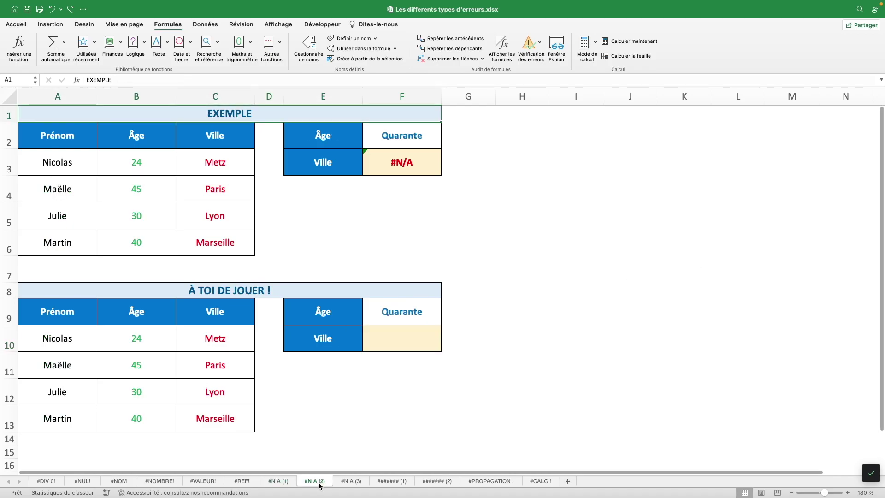
click(410, 338)
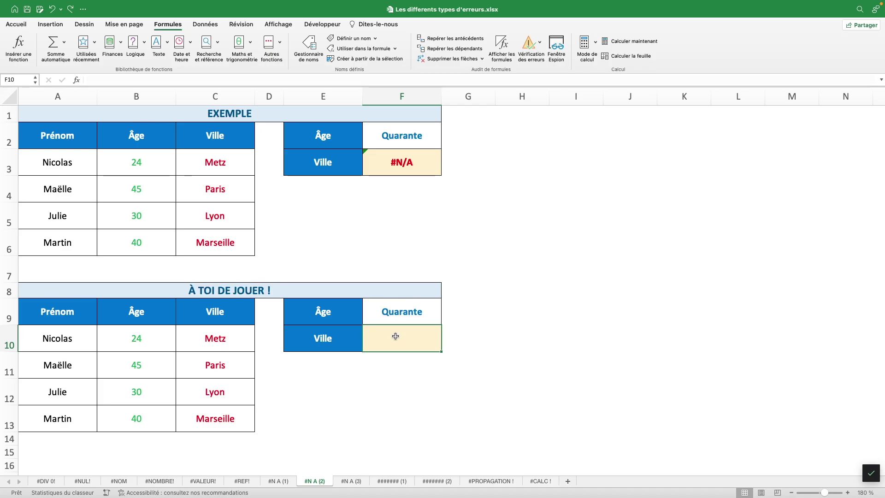
text(=RECHER)
key(BackSpace)
key(Down)
key(Down)
key(Down)
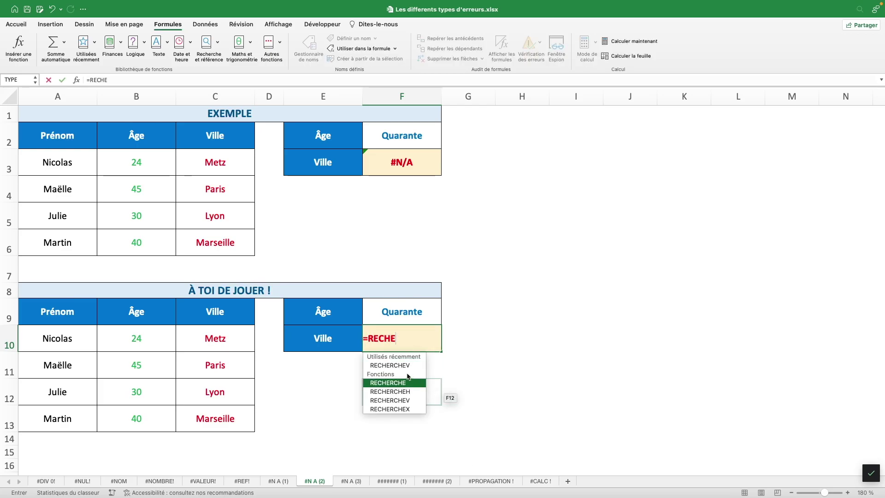
key(Tab)
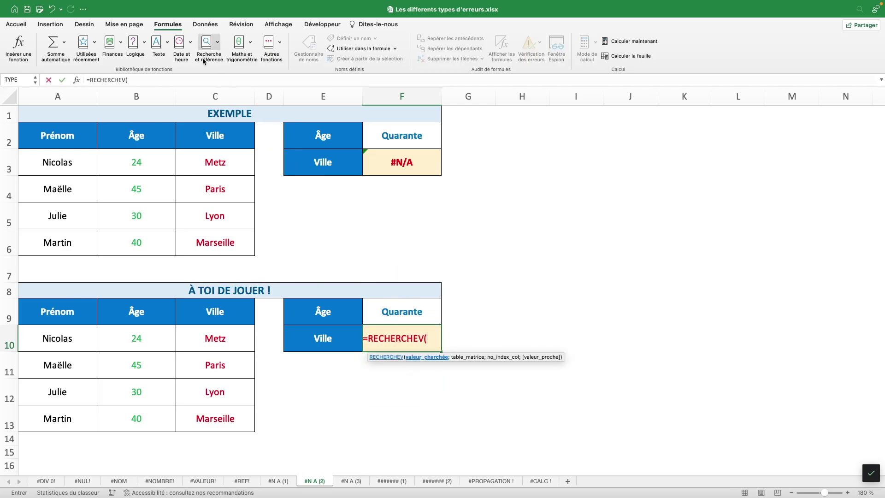
click(403, 313)
text(;)
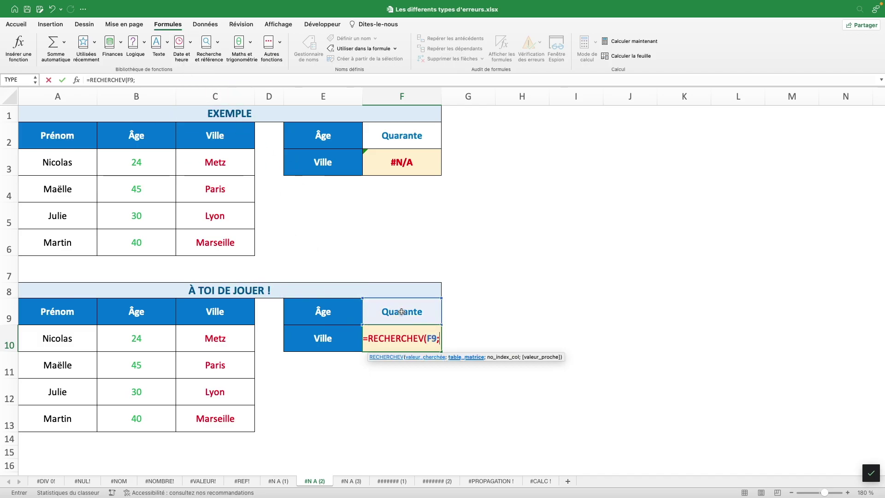
drag(58, 337, 192, 403)
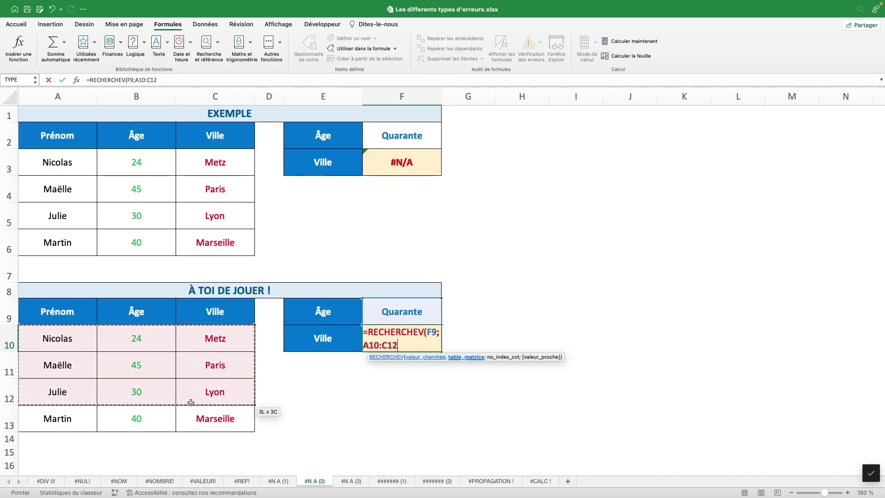
drag(142, 336, 207, 433)
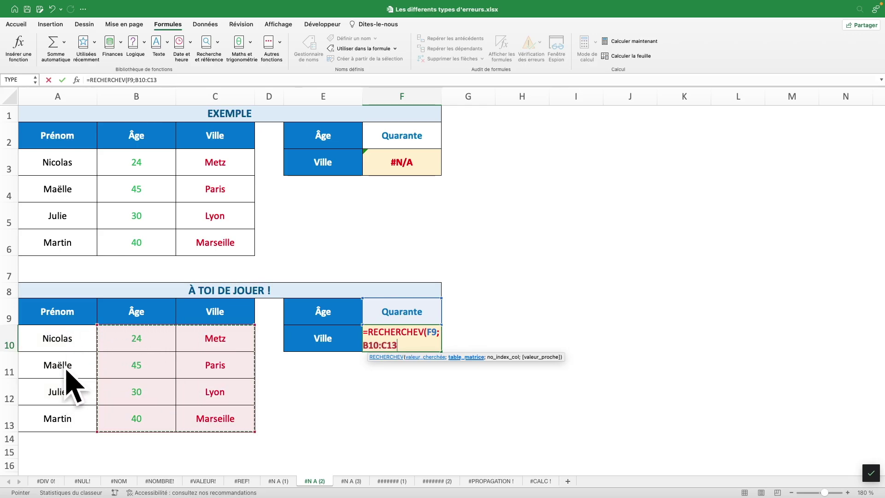
text(;)
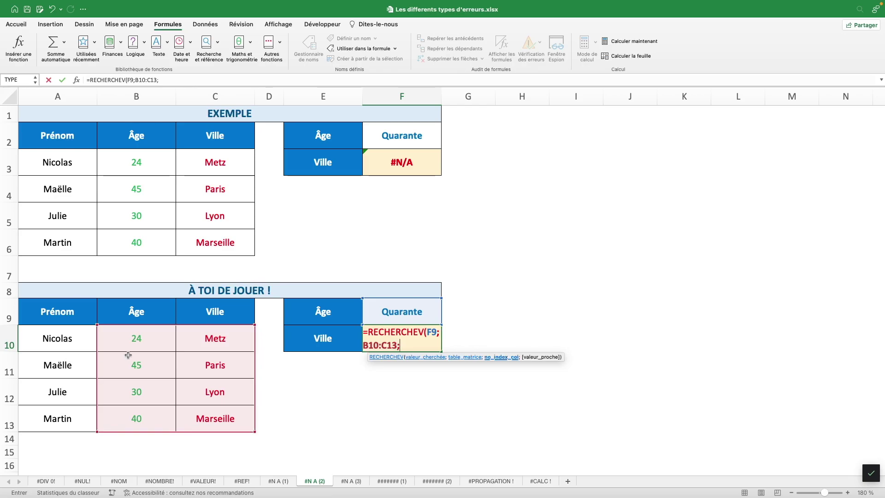
text(2))
key(Return)
click(409, 335)
Step: Compare the Âge entry in F9 with the age in B13, and examine the lookup formula in F10
click(411, 309)
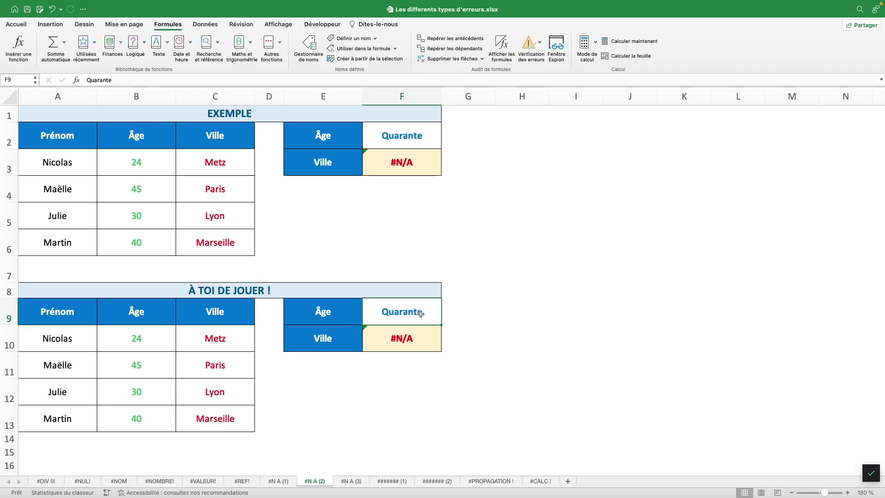
click(117, 420)
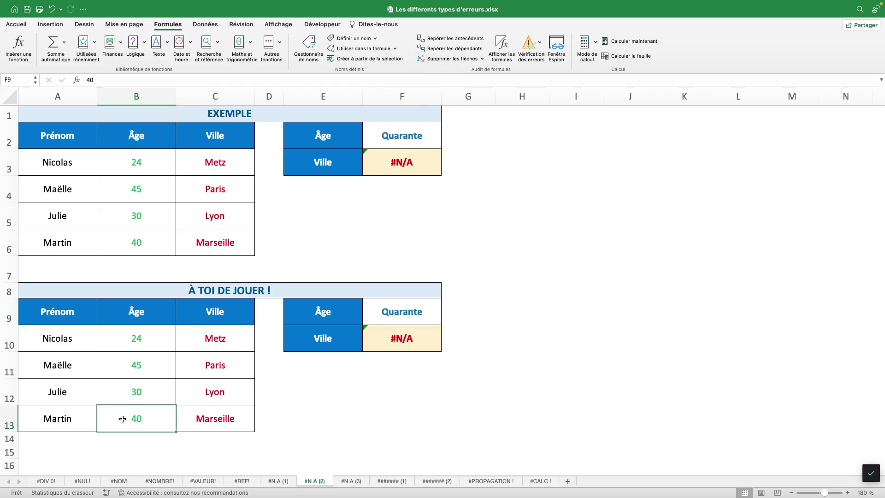
click(451, 337)
click(432, 339)
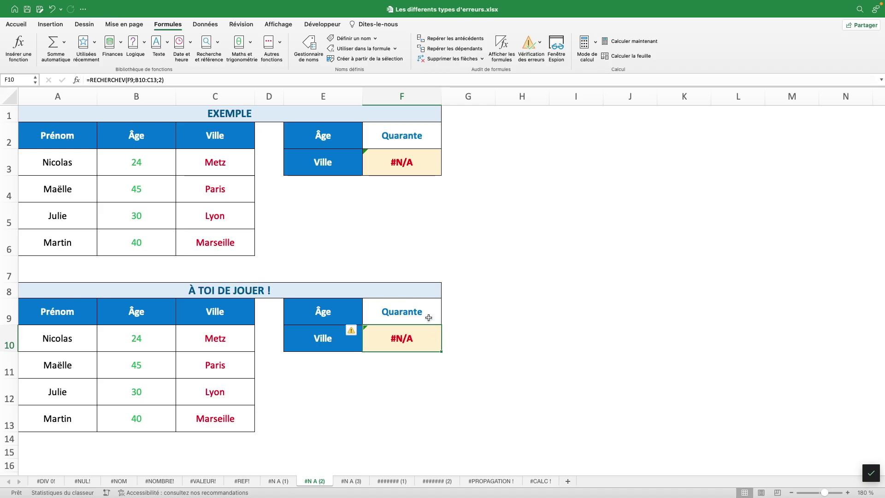
Step: Recheck the age stored in B13 and the RECHERCHEV formula in F10
click(147, 417)
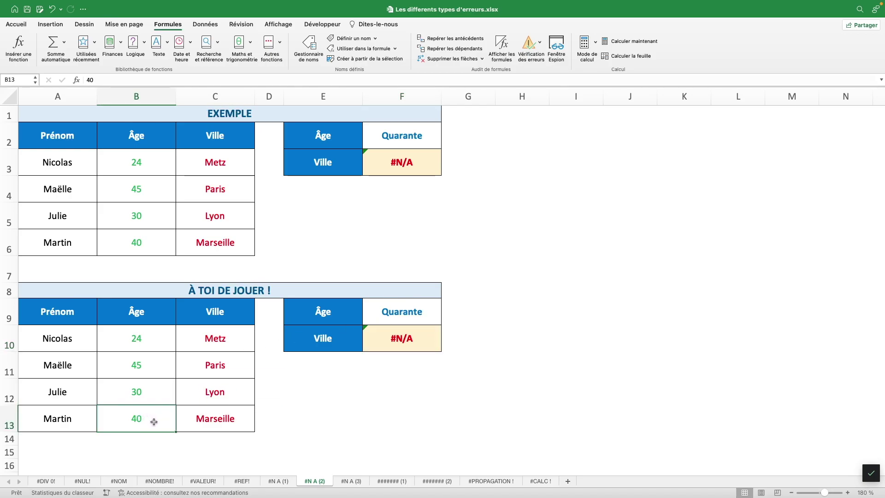
click(387, 338)
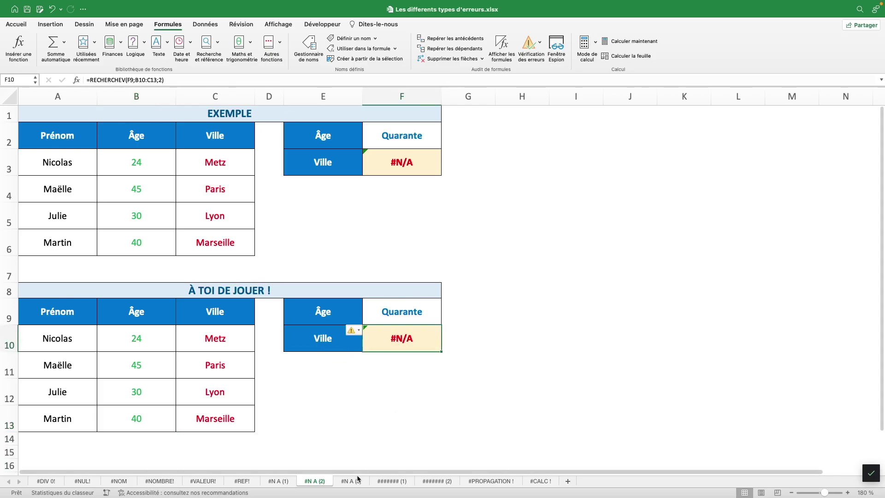
Step: On the #N A (3) sheet, enter =RECHERCHEX(E10;A10:A13;C10:C13) in cell F10 to look up the Ville by Prénom
key(ctrl+Page_Down)
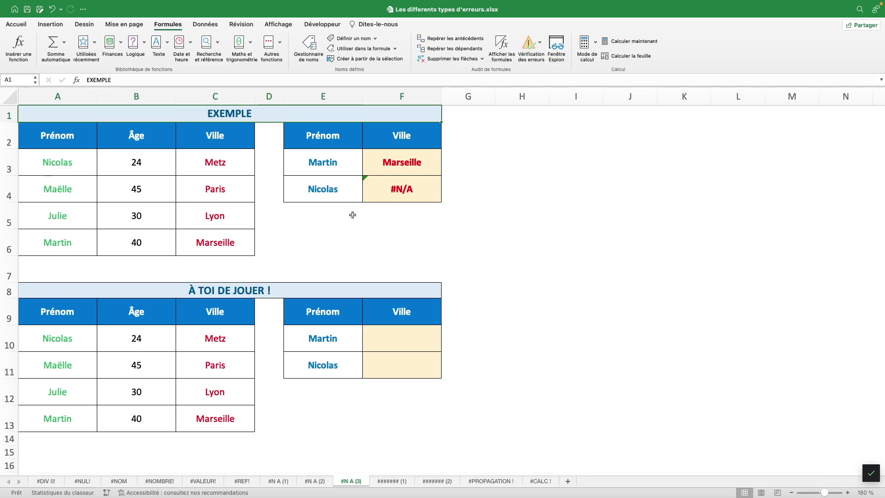
click(410, 346)
text(=)
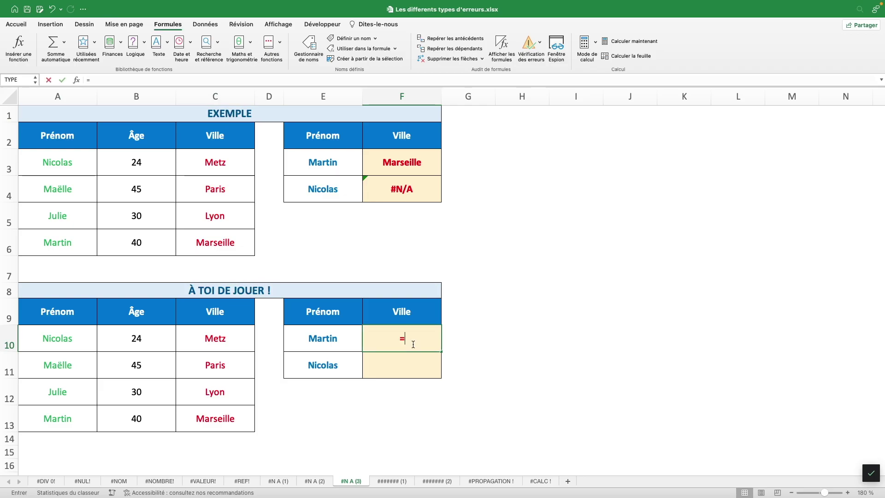
text(RECHERCEX()
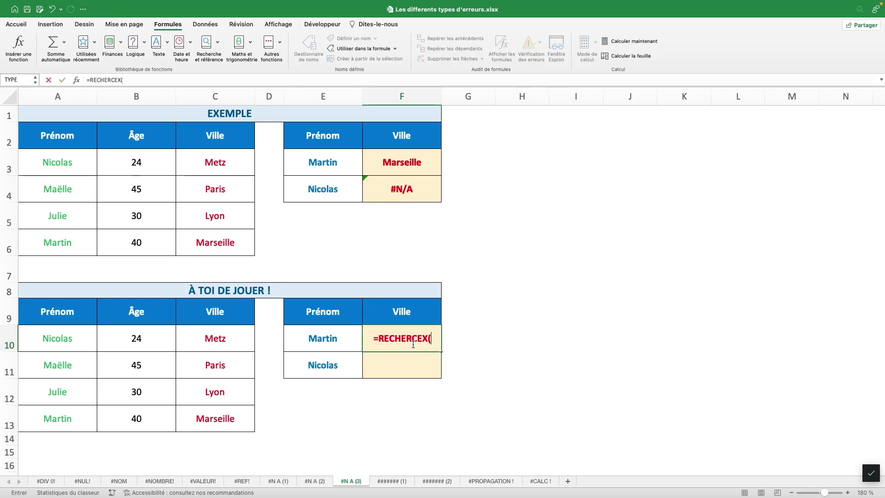
key(BackSpace)
key(BackSpace)
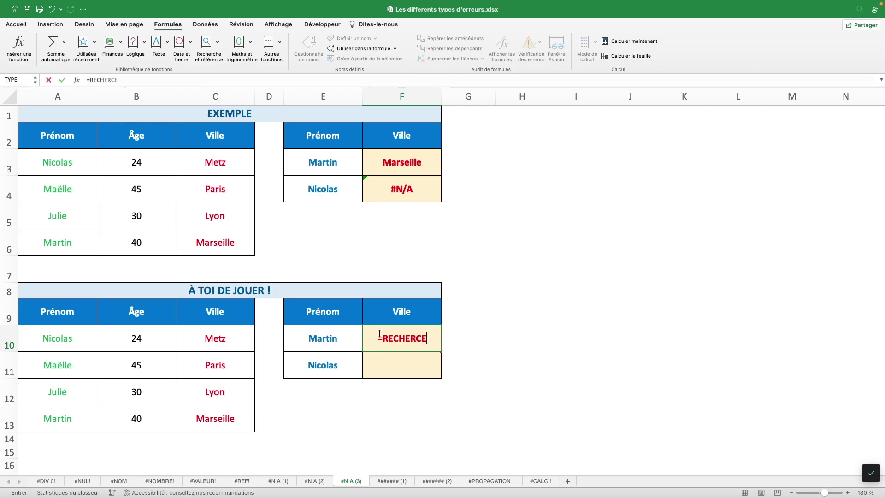
key(BackSpace)
key(Down)
key(Down)
key(Down)
key(Down)
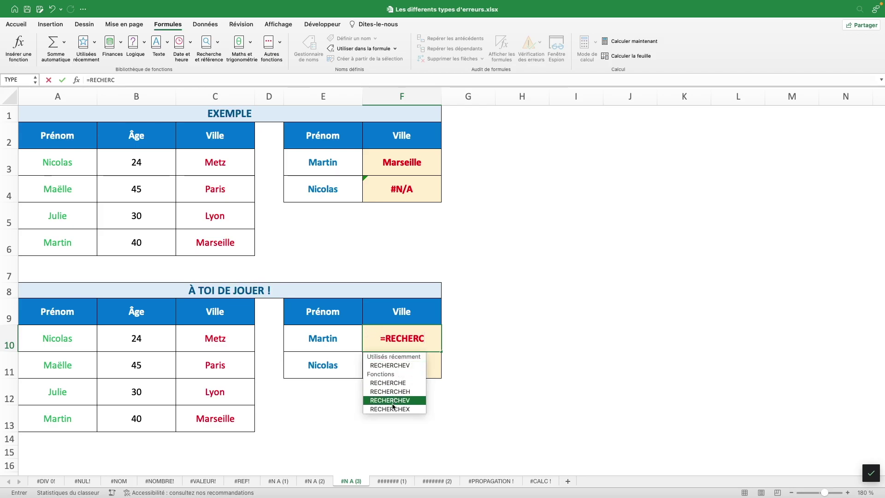
key(Tab)
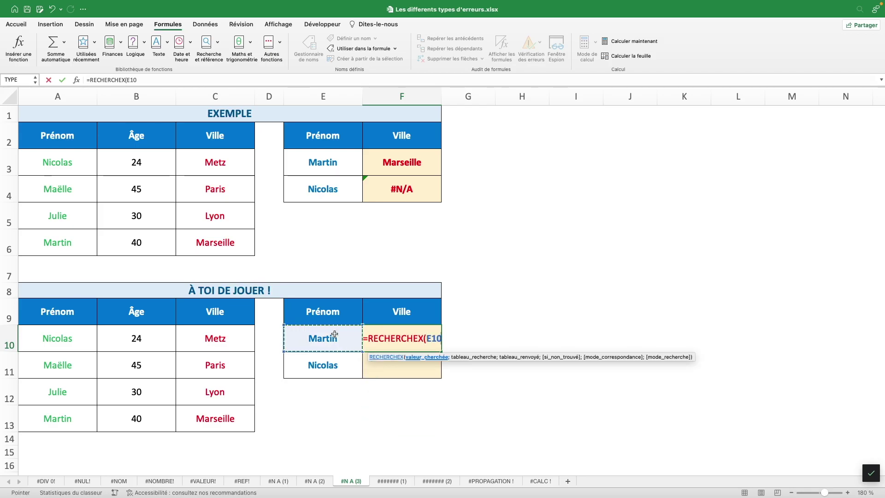
text(;)
drag(53, 342, 63, 418)
text(;)
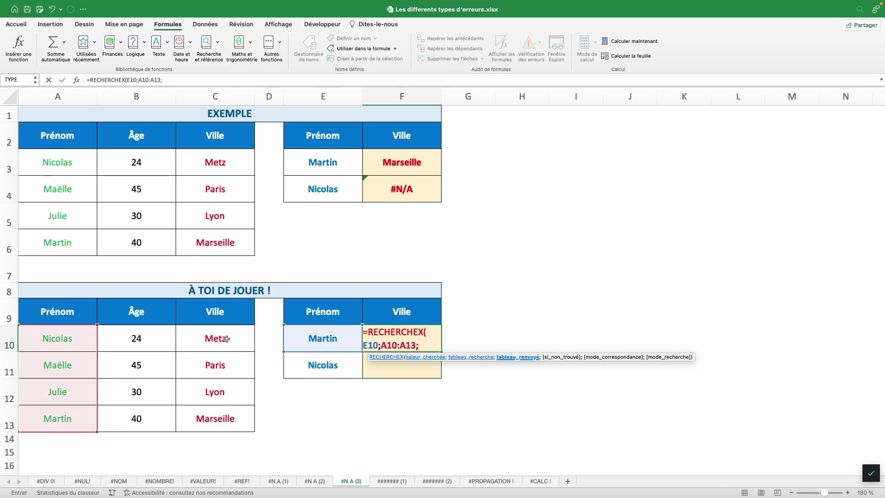
drag(229, 335, 216, 428)
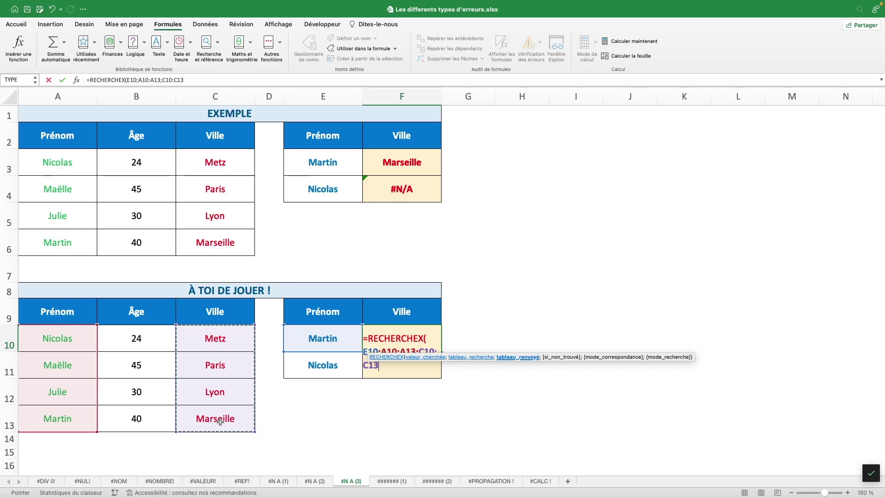
key(Return)
Step: Fill the F10 formula with its relative ranges down to F11, and inspect the ranges in the copied formula
click(424, 333)
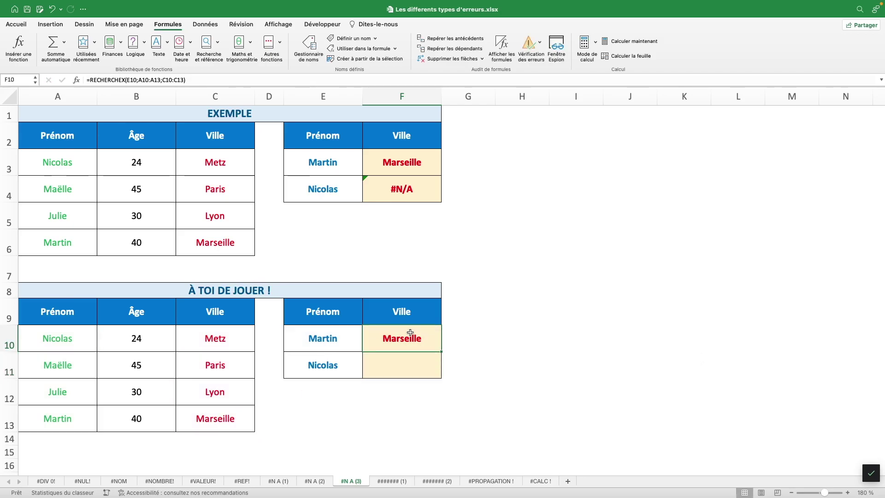
drag(442, 352, 441, 372)
click(417, 365)
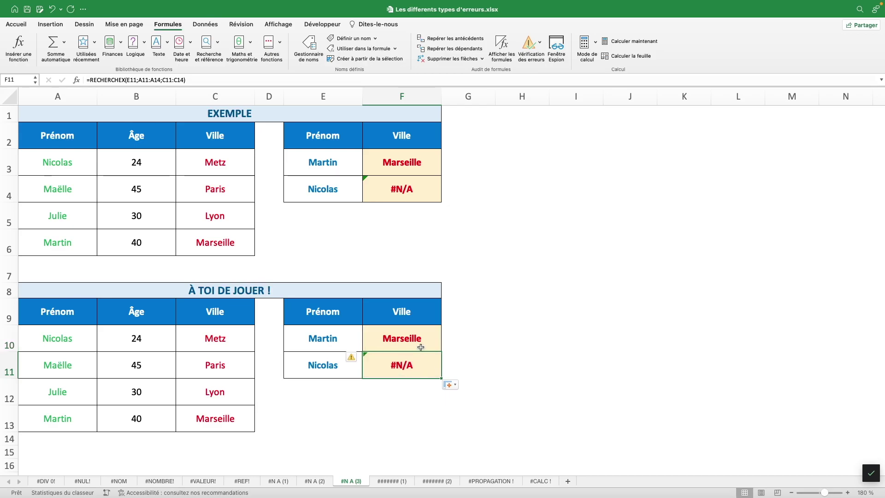
click(172, 80)
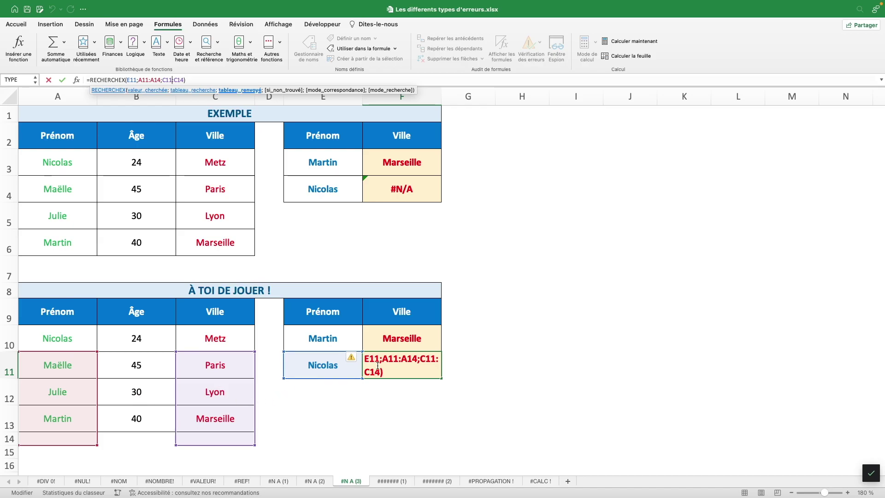
key(Return)
Step: Lock the row references in the F10 formula so it reads =RECHERCHEX(E10;A$10:A$13;C$10:C$13)
click(401, 331)
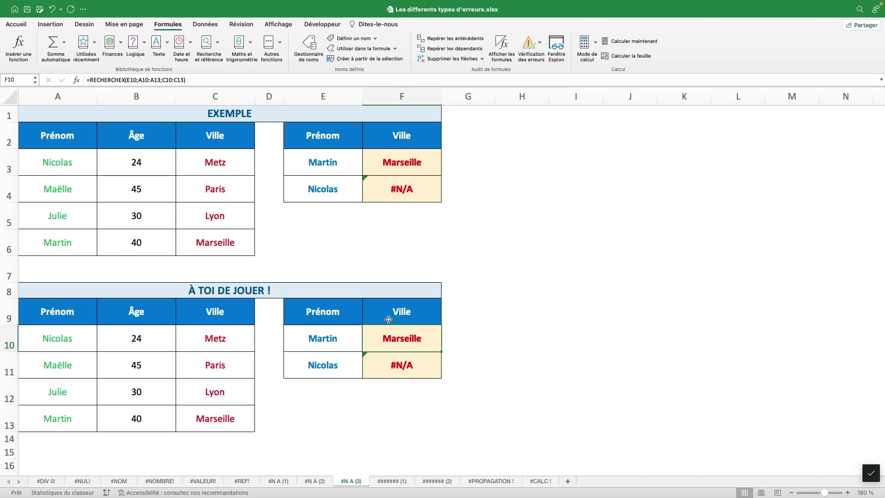
double_click(151, 82)
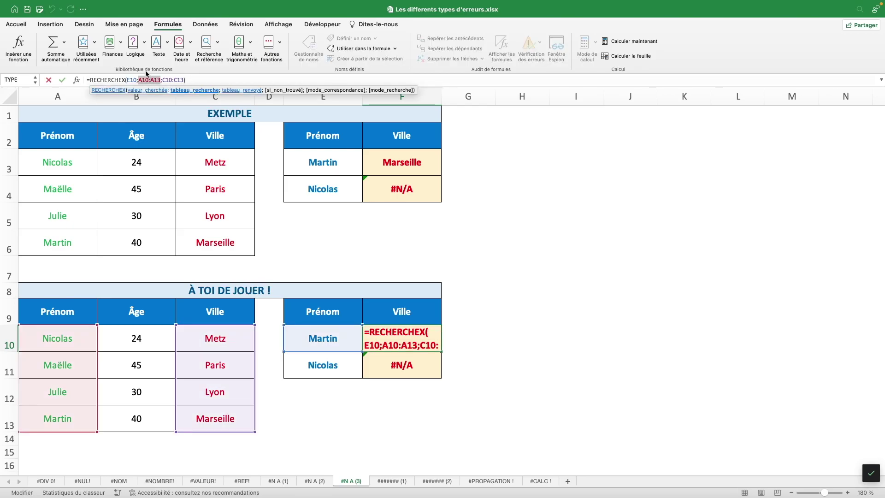
key(F4)
key(F4)
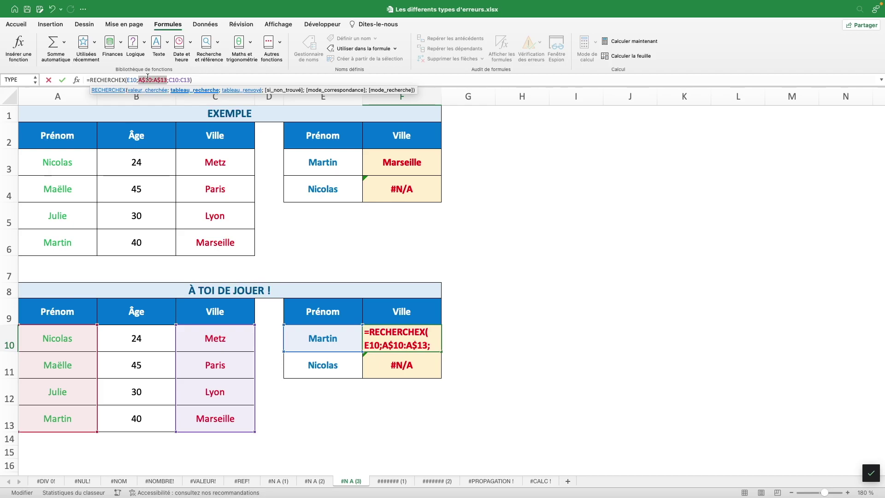
double_click(178, 81)
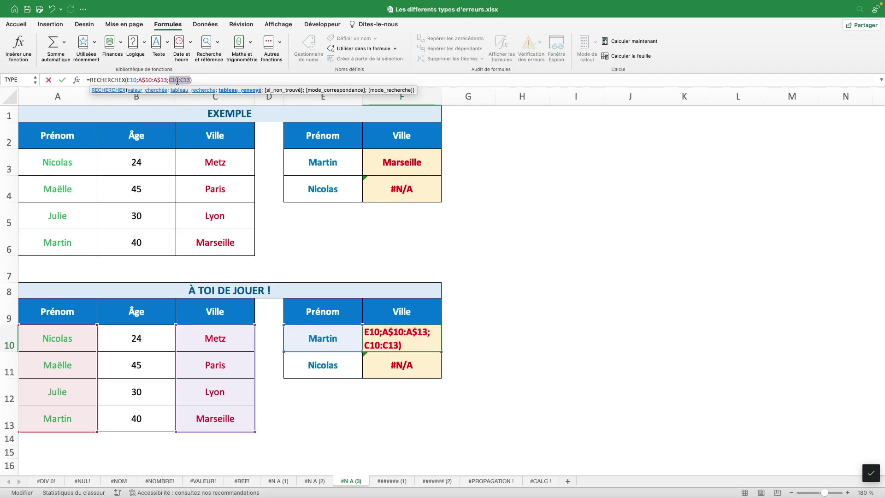
key(F4)
key(F4)
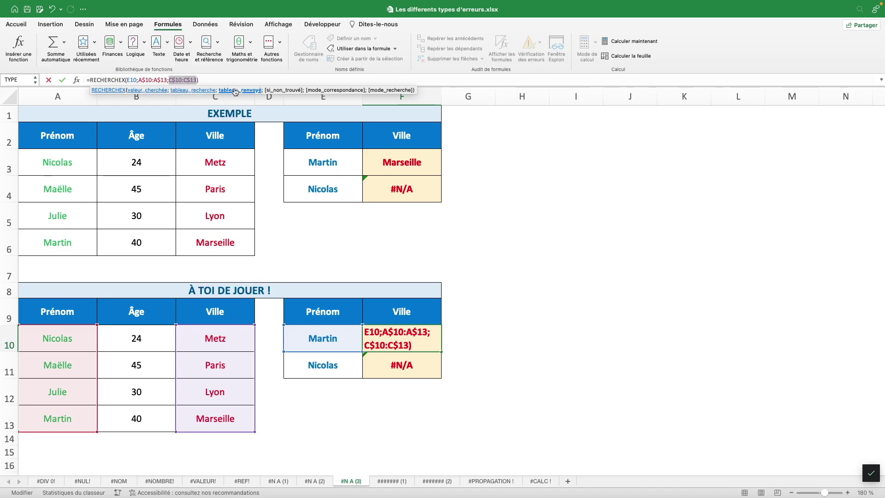
key(Return)
Step: Fill the row-locked F10 formula down to F11
key(Up)
drag(441, 352, 442, 374)
click(424, 366)
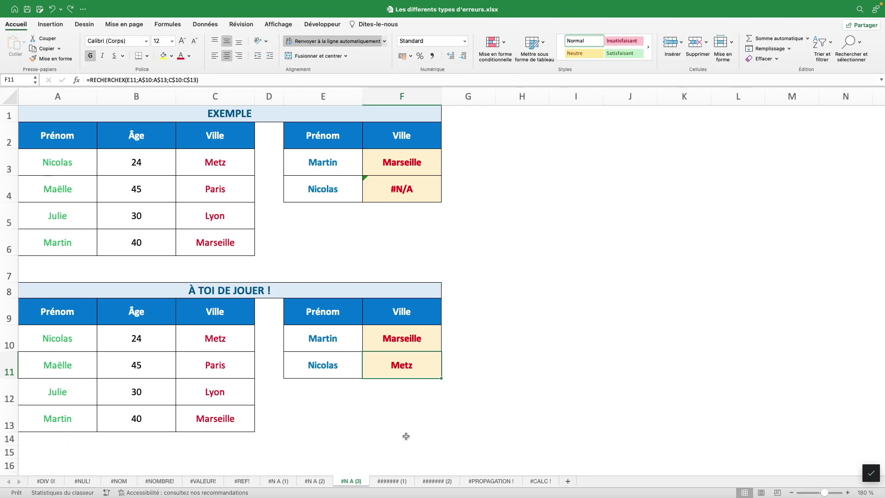
Step: On the ####### (1) sheet, widen column E by hand and also autofit it, undoing each change
click(395, 481)
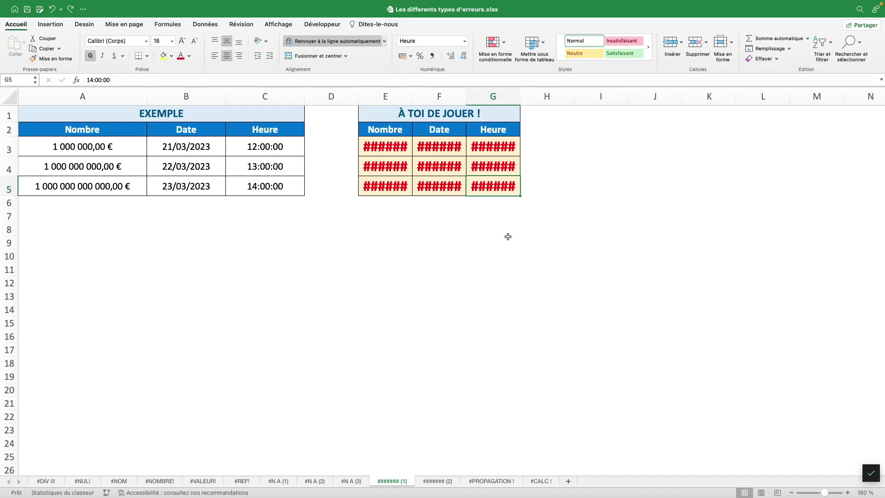
click(402, 146)
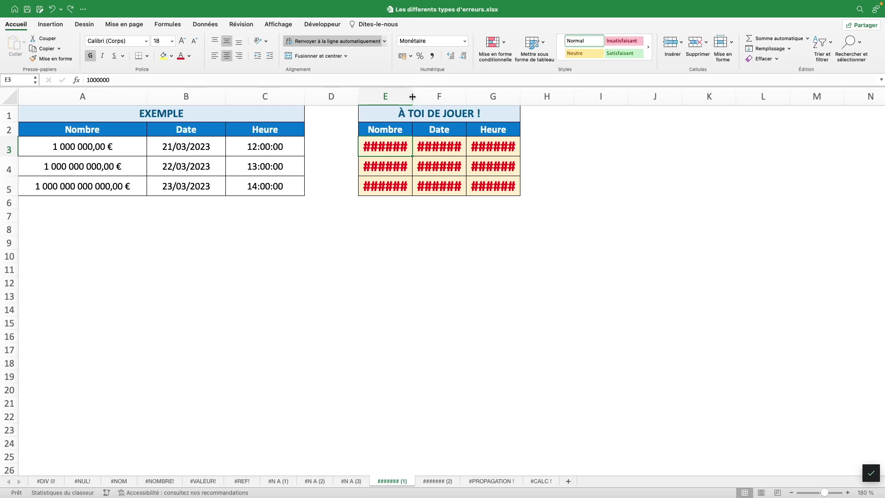
drag(413, 96, 588, 91)
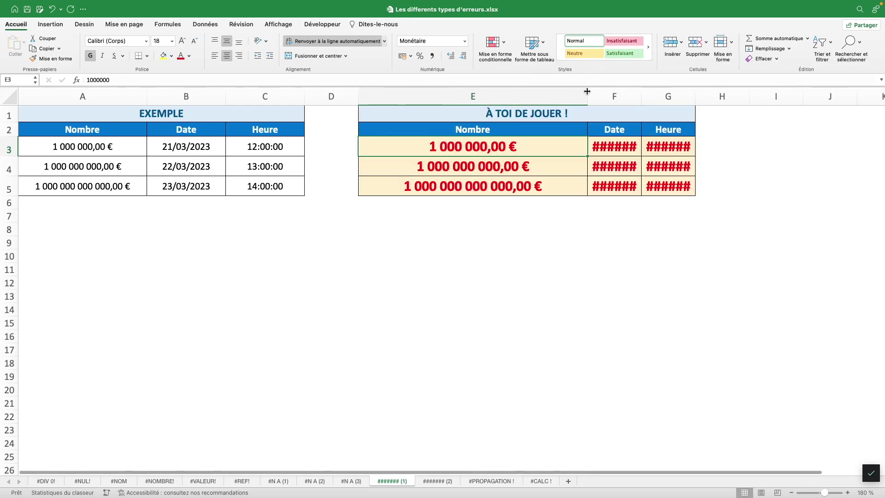
click(53, 8)
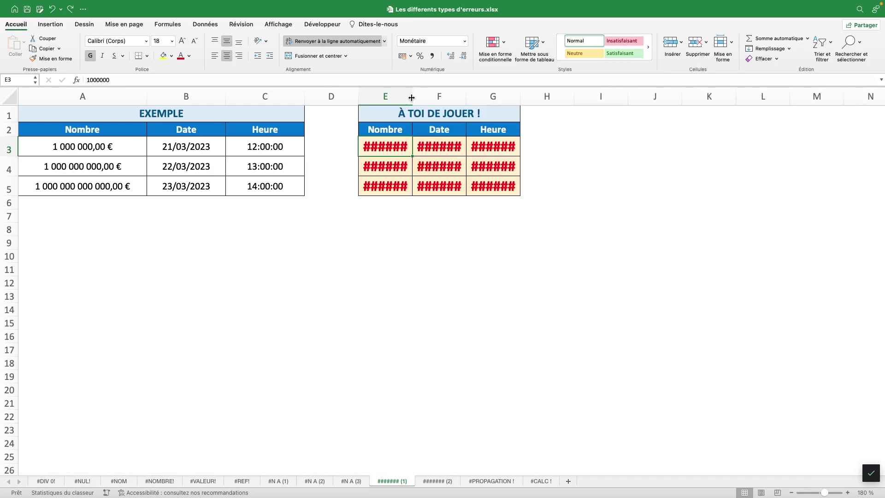
double_click(413, 97)
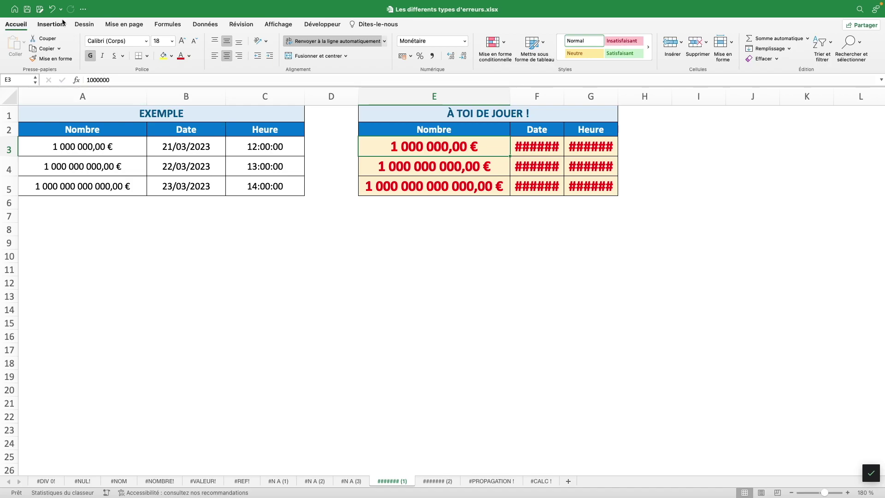
click(52, 9)
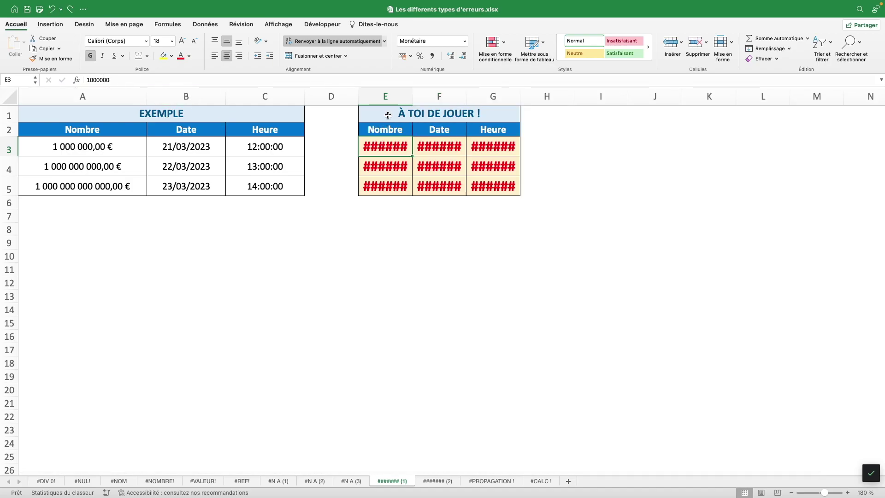
Step: Autofit columns E to G together from a column boundary, and undo the resize
drag(394, 96, 503, 98)
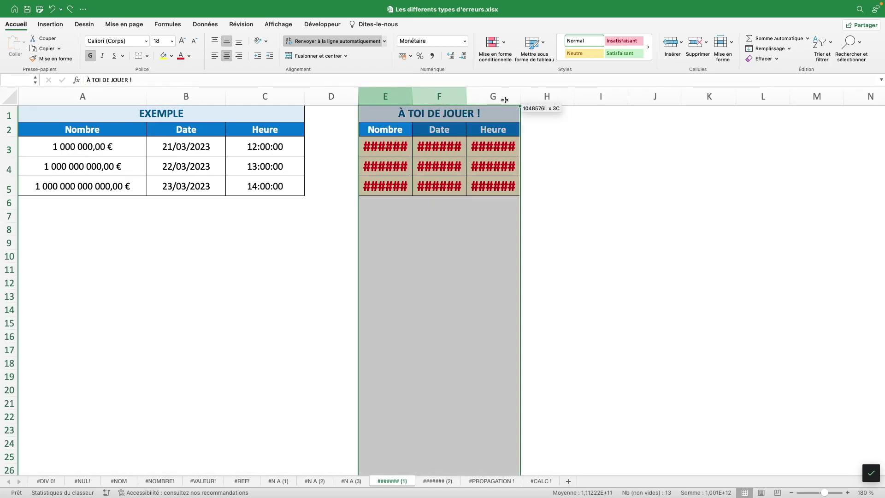
double_click(466, 98)
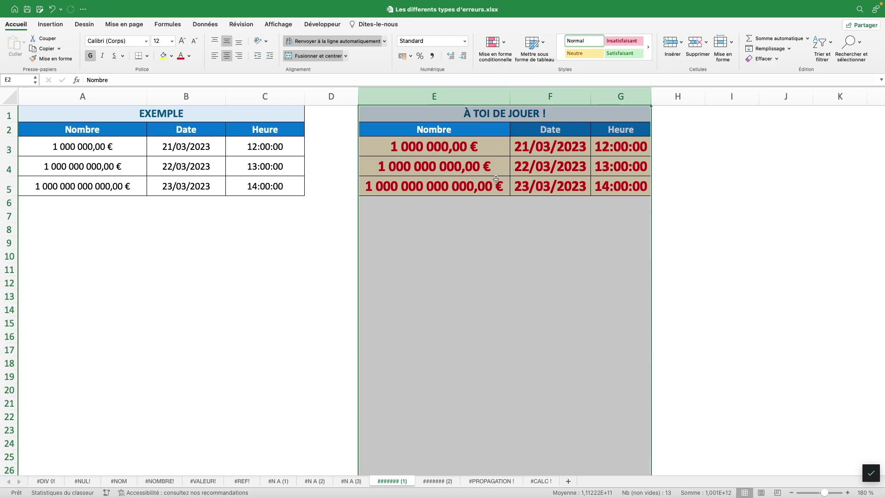
click(52, 9)
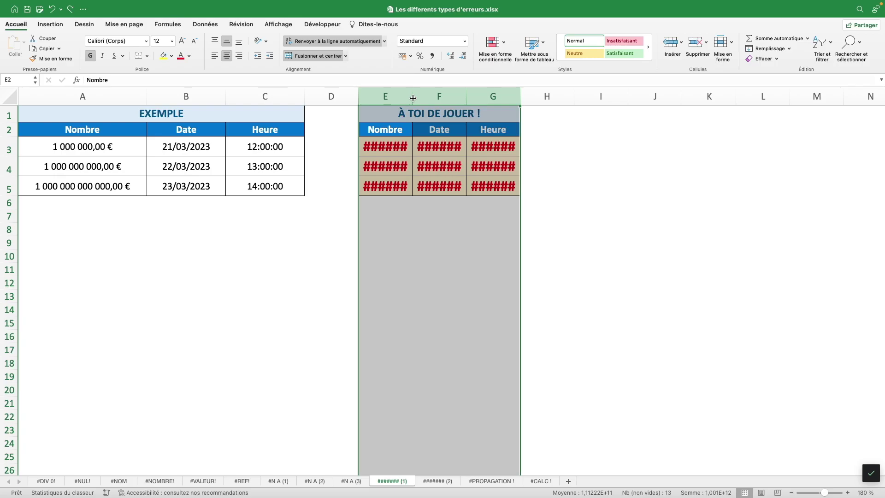
Step: Apply the Ajuster la largeur des colonnes command to the selected columns E to G, and undo it
click(731, 44)
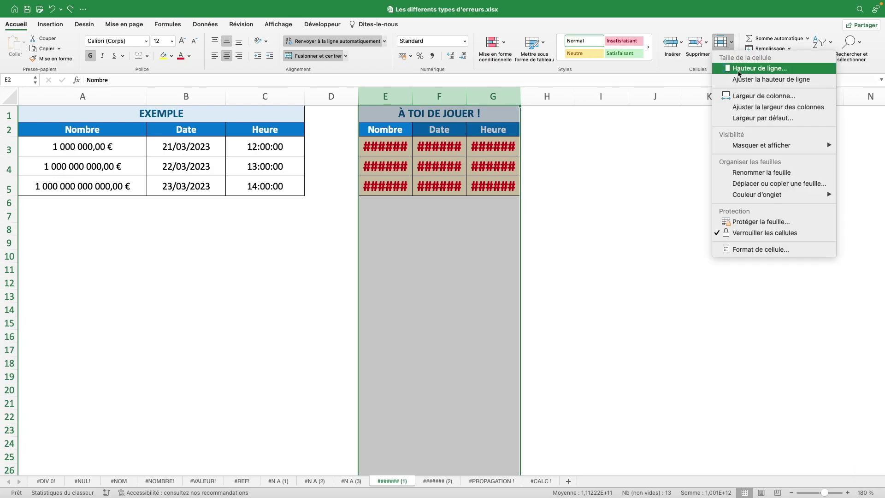
click(778, 107)
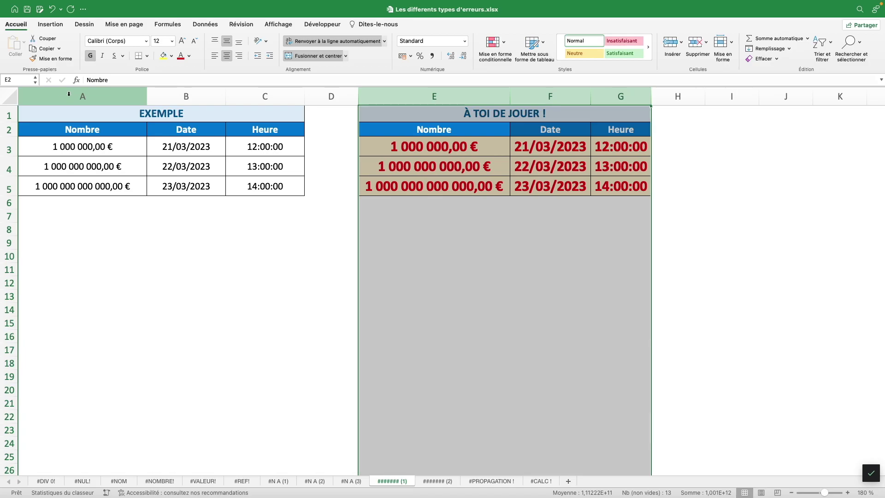
click(52, 9)
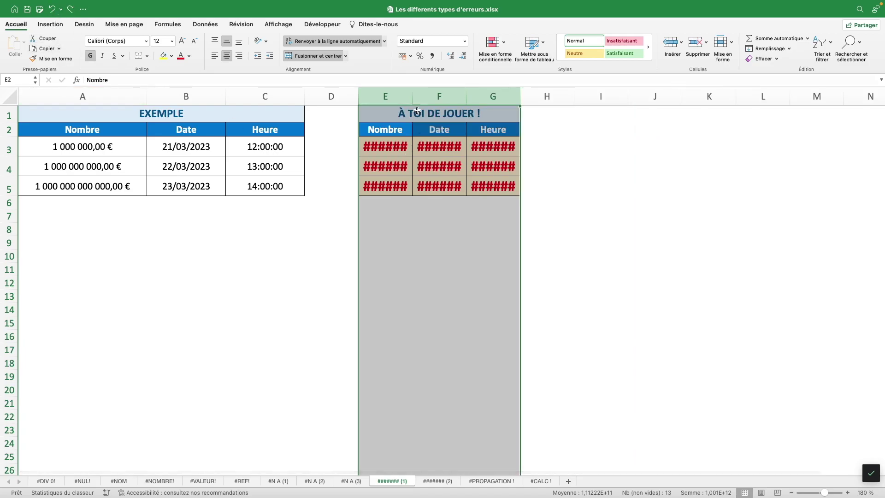
Step: Widen columns E to G together to one equal width that fits every Nombre, Date and Heure value
drag(412, 98, 562, 97)
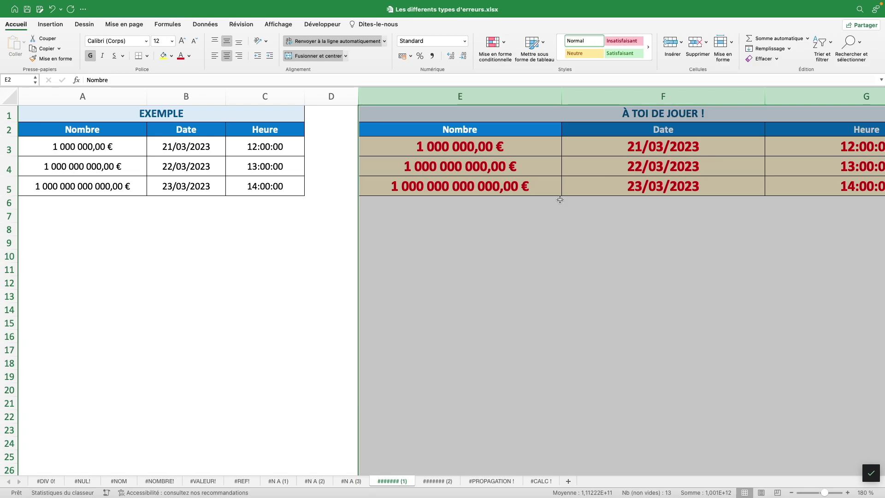
click(518, 228)
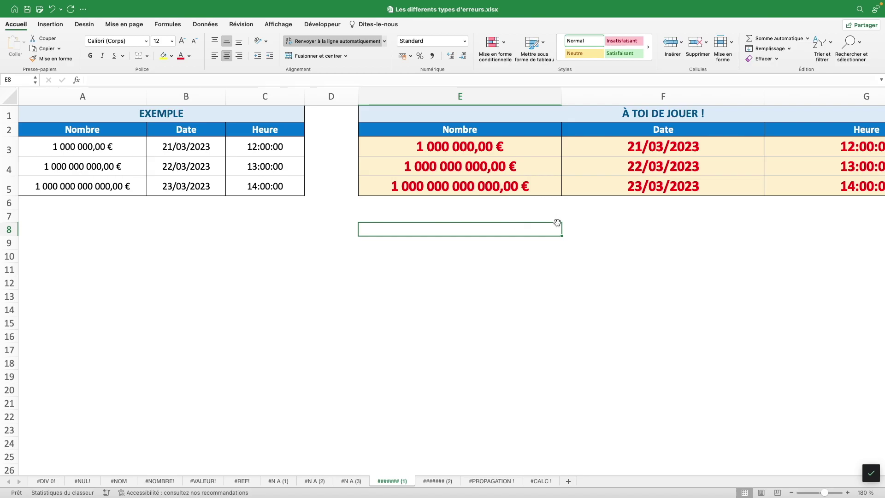
Step: On the ####### (2) sheet, enter =B9-A9 in C9 of the practice table and fill it down to C11
click(436, 481)
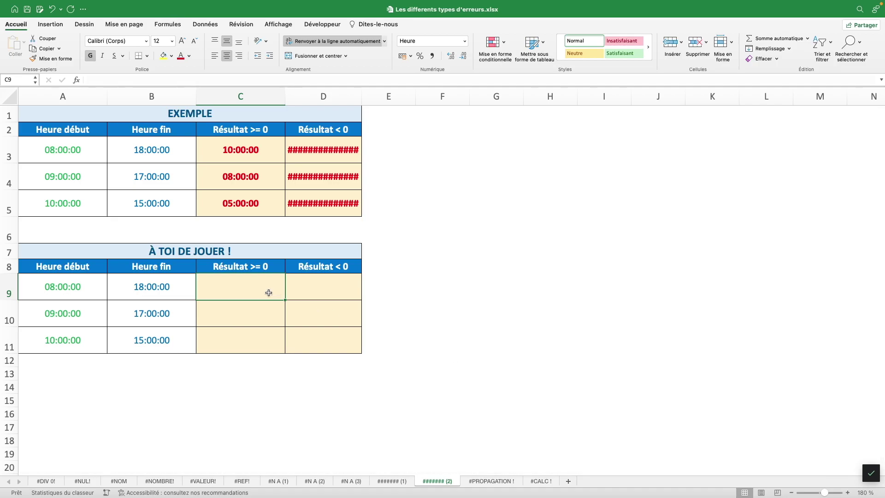
text(=)
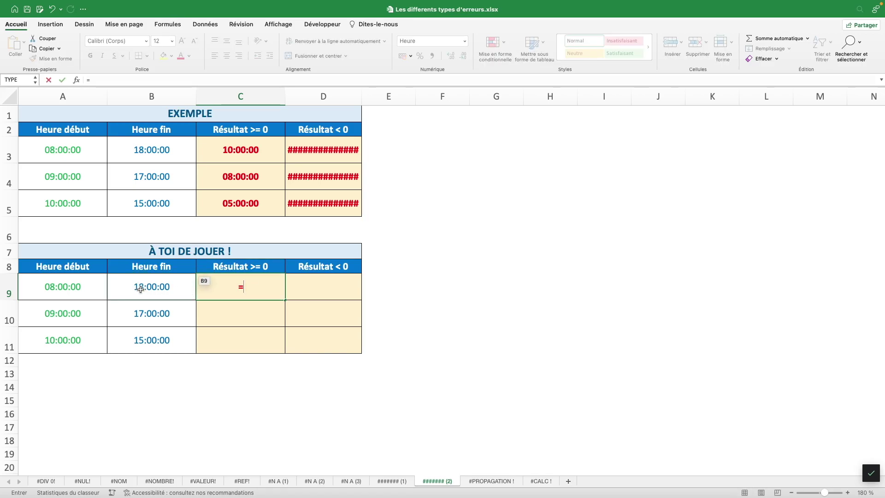
click(167, 288)
text(-)
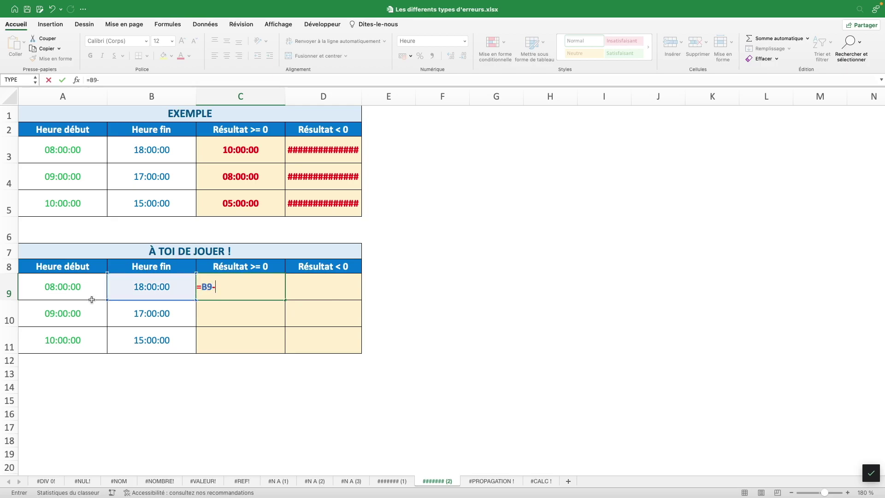
click(71, 289)
key(Return)
click(239, 294)
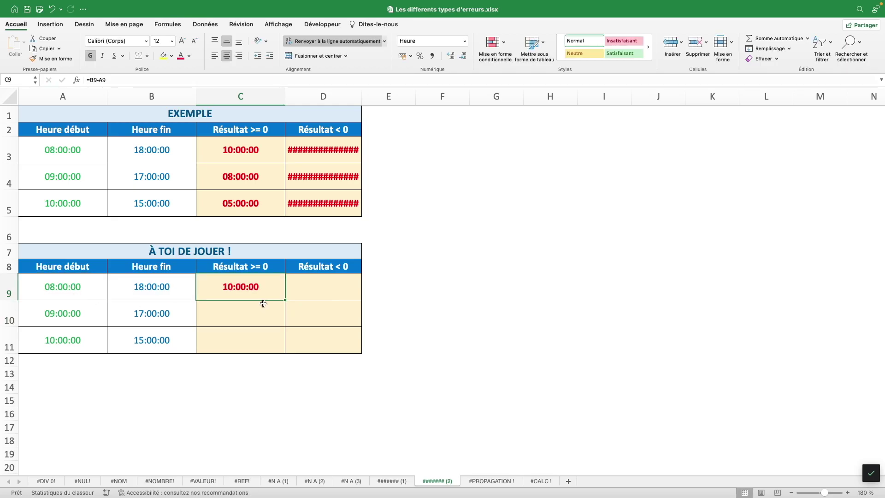
drag(285, 300, 291, 353)
Step: Enter =A9-B9 in D9 under Résultat < 0 and fill the formula down to D11
click(322, 291)
text(=)
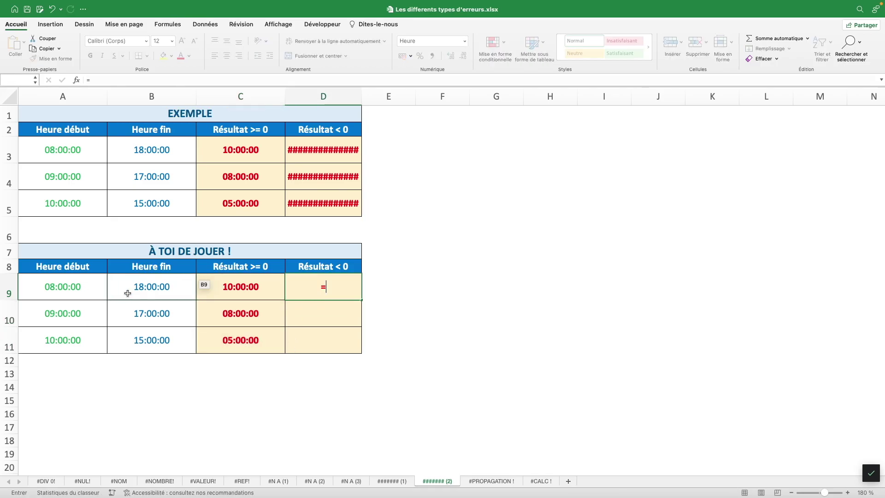
click(85, 287)
text(-)
click(159, 285)
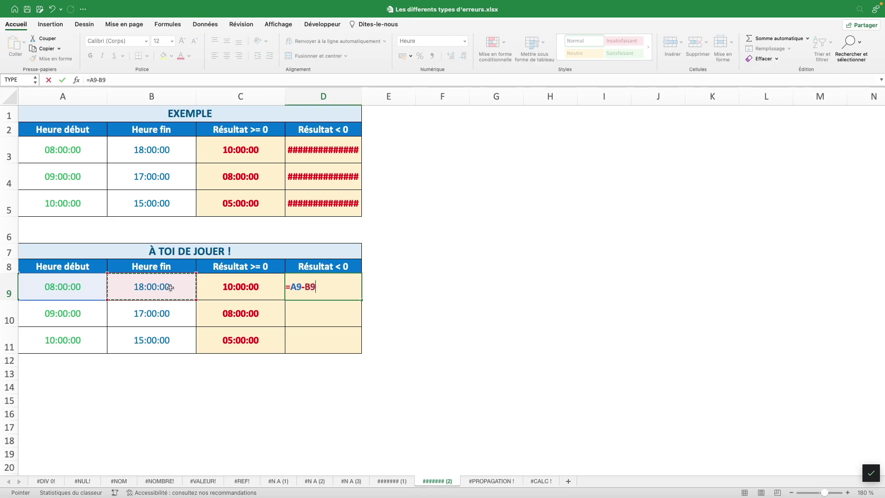
key(Return)
click(341, 292)
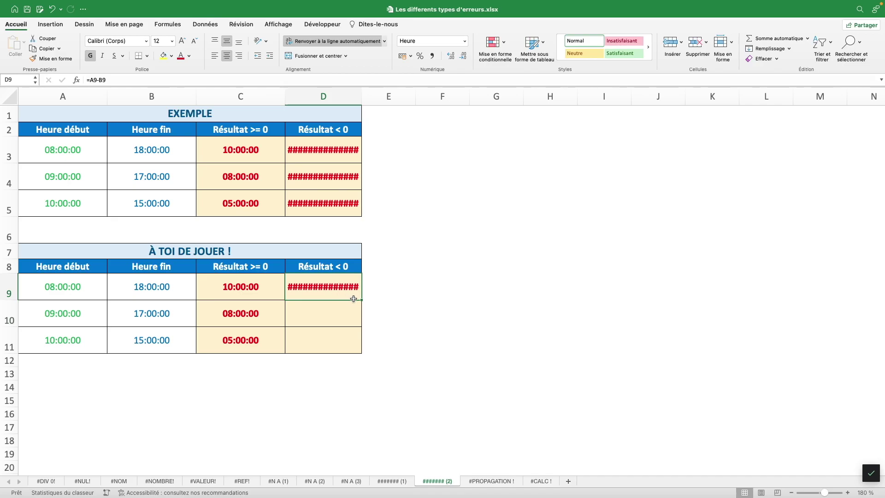
drag(360, 301, 360, 349)
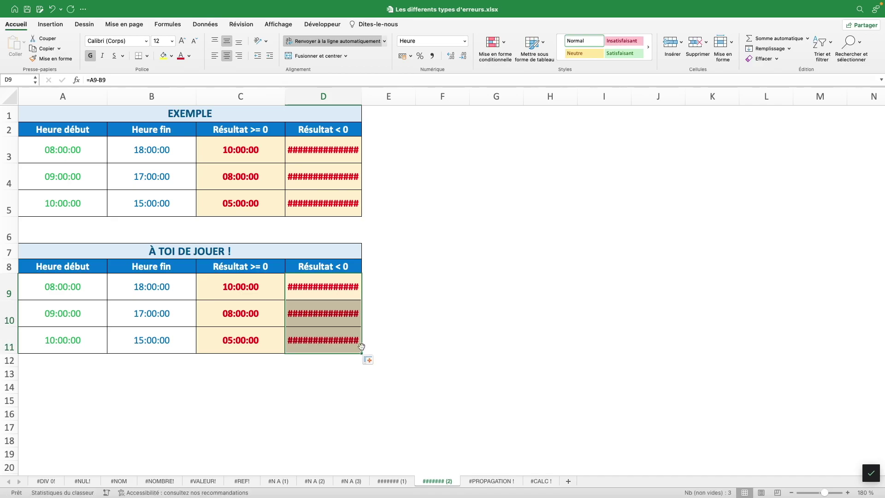
click(335, 290)
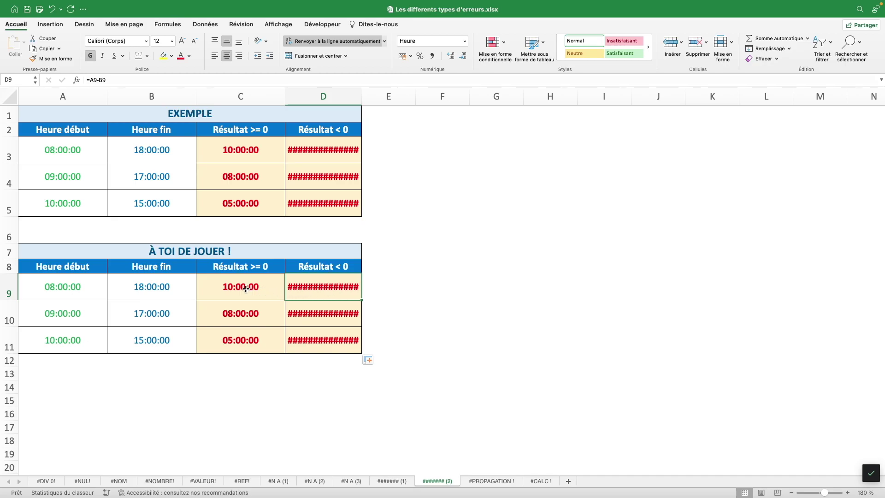
Step: Apply the Nombre format to C9:D11 to compare the positive and negative results, and undo the format change
drag(245, 288, 342, 348)
click(465, 41)
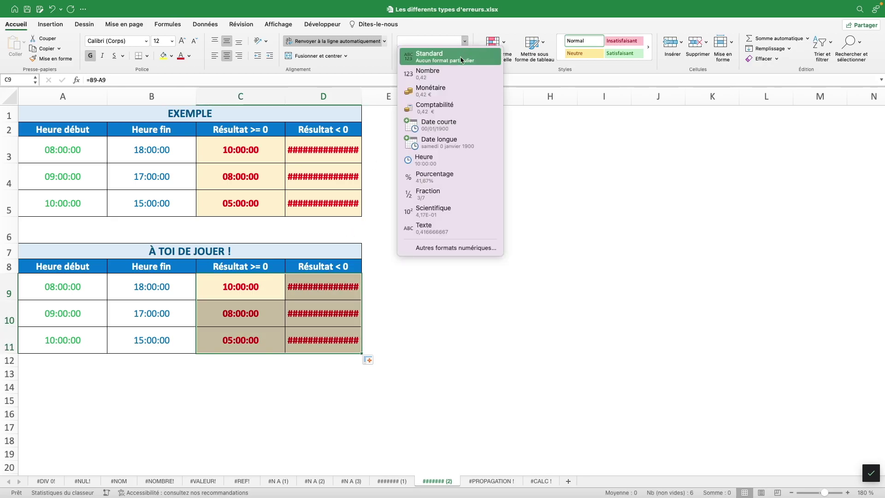
click(454, 77)
drag(261, 284, 260, 344)
drag(334, 286, 335, 342)
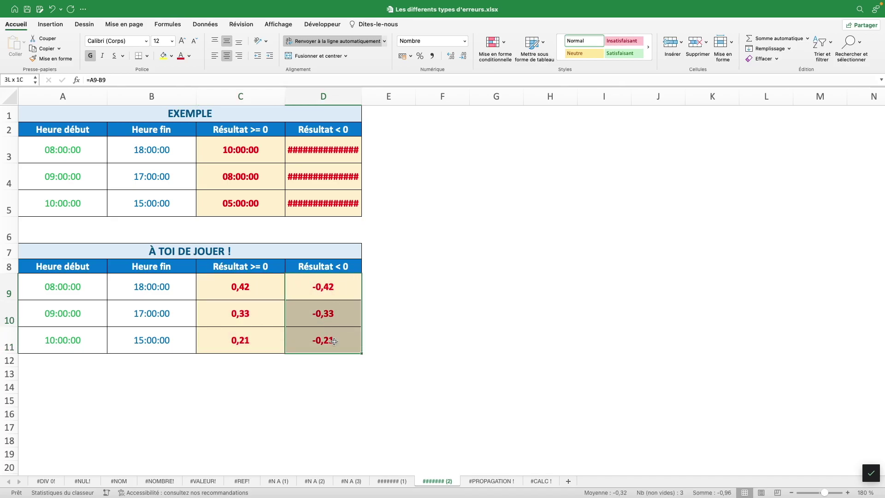
key(super+z)
click(329, 290)
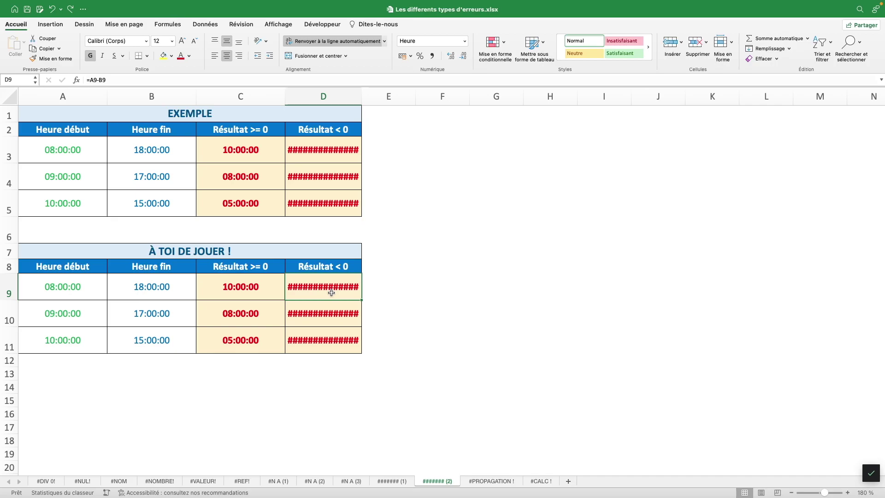
Step: On the #PROPAGATION ! sheet, sort the practice cities by entering =TRIER(A10:A13) in C10
click(498, 485)
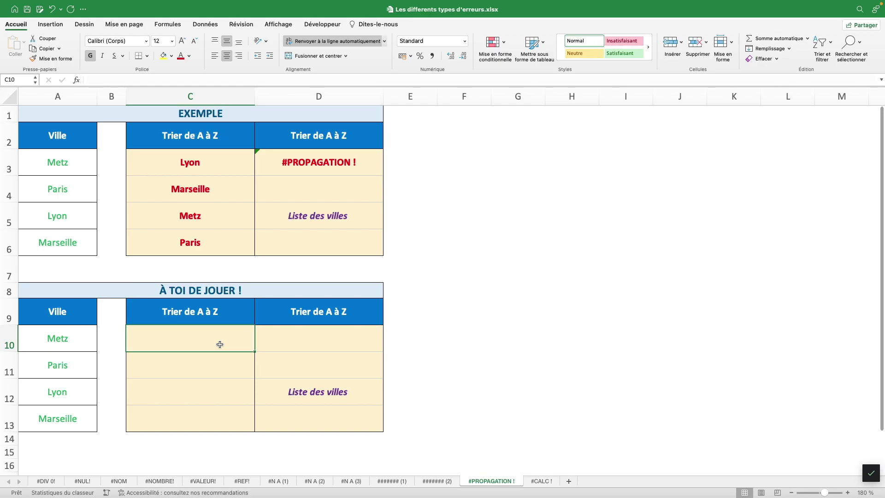
text(=trier()
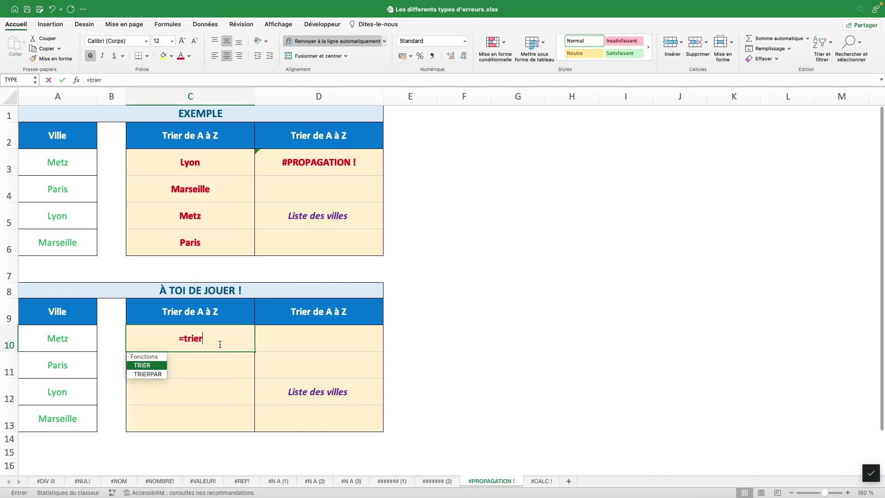
click(71, 348)
drag(71, 349, 73, 420)
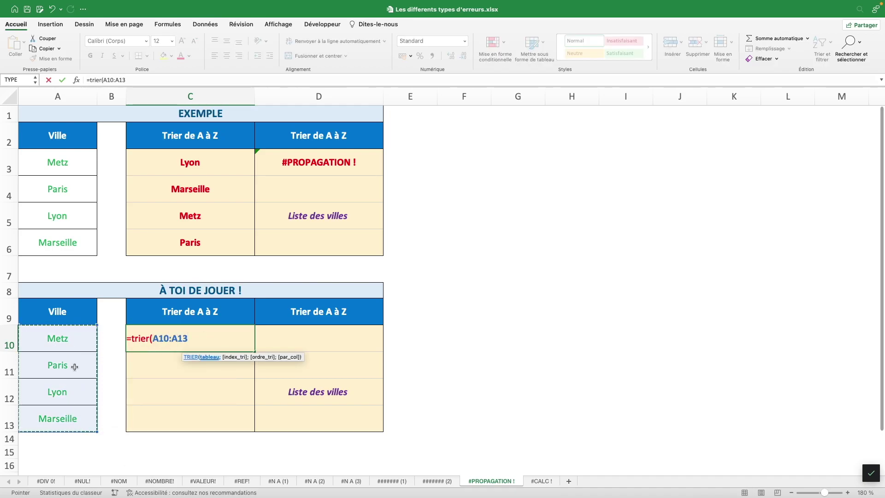
text())
key(Return)
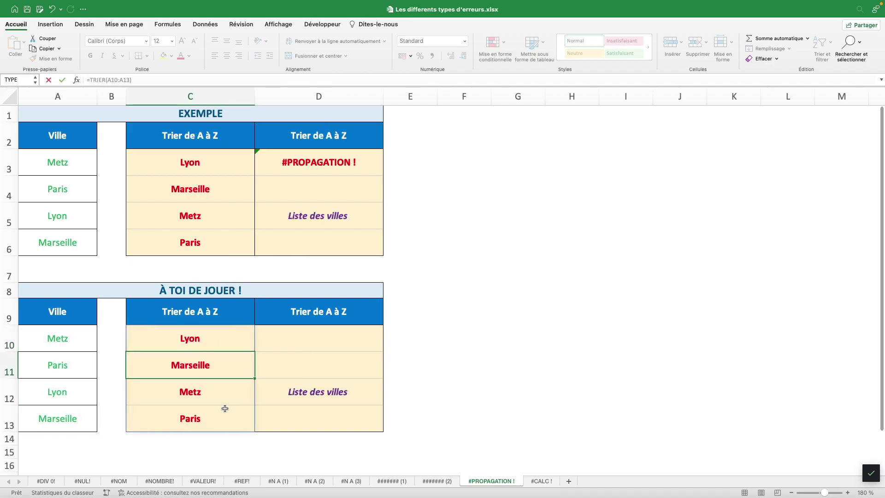
click(214, 340)
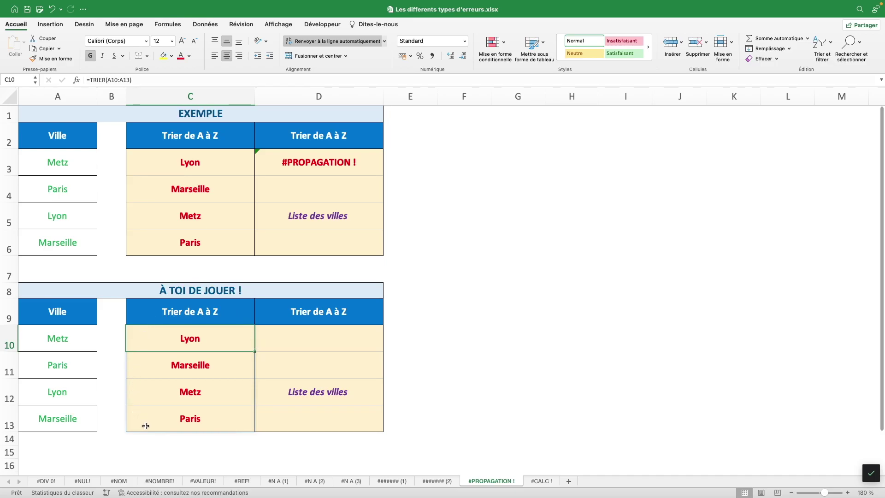
Step: Enter =TRIER(A10:A13) in D10, above the cell containing "Liste des villes", to reproduce the propagation error
click(296, 338)
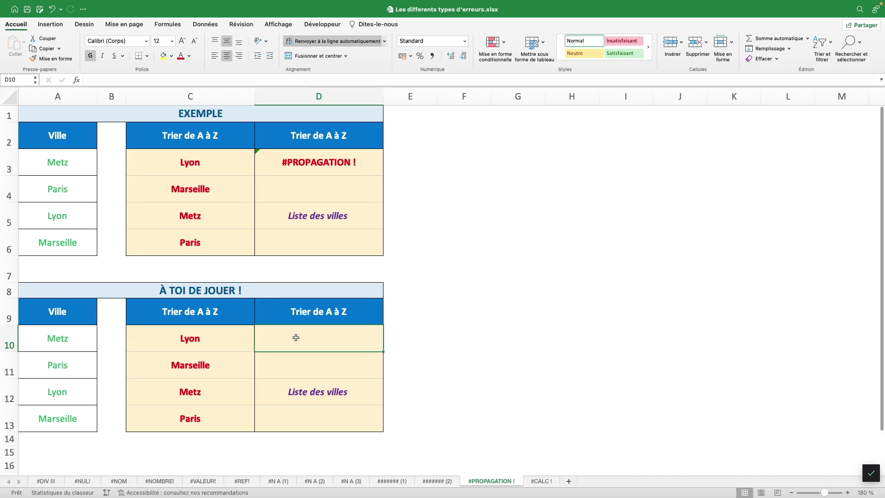
click(320, 389)
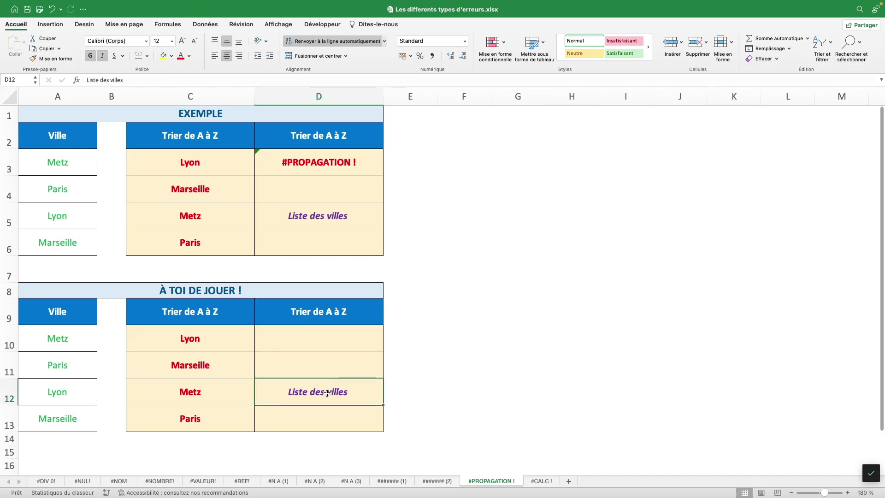
click(337, 341)
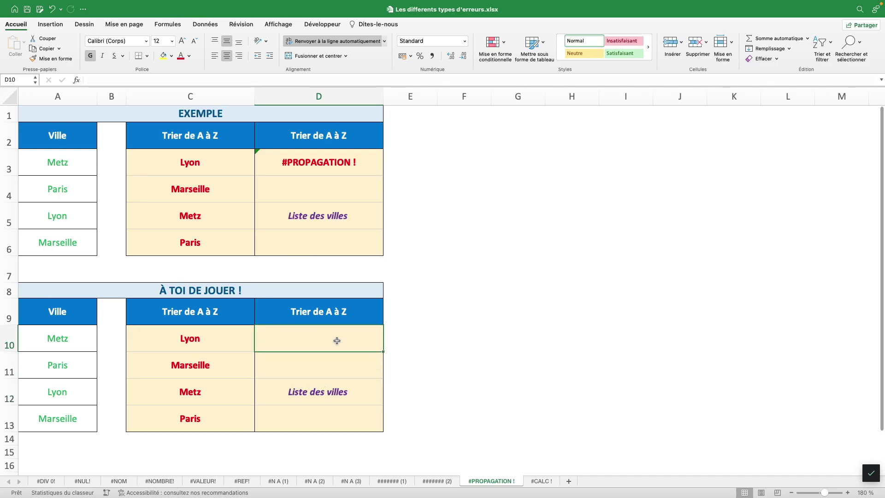
text(=trier()
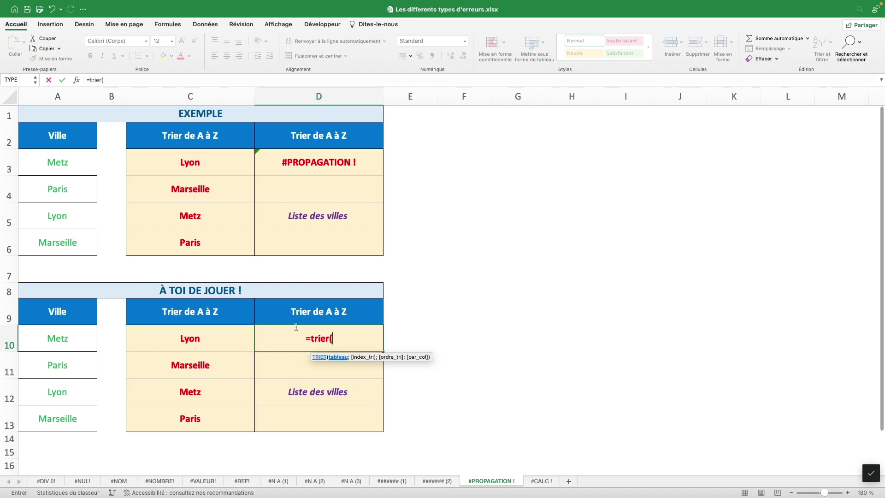
drag(59, 341, 68, 419)
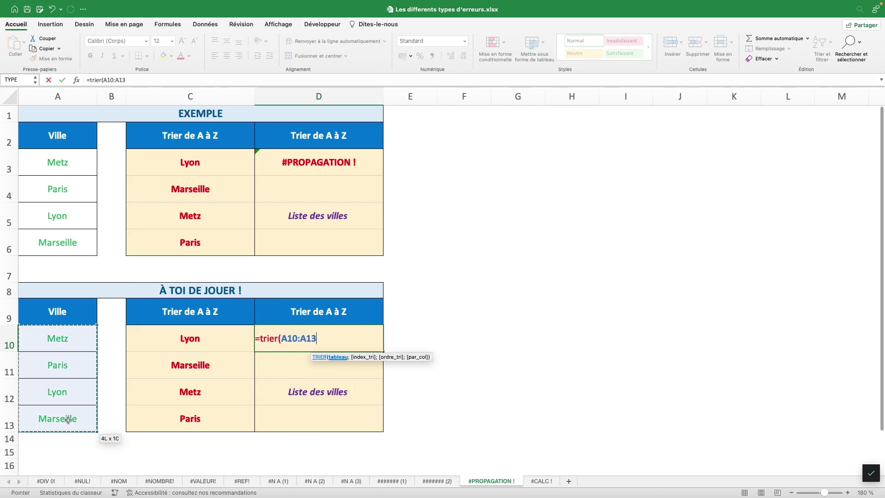
text())
key(Return)
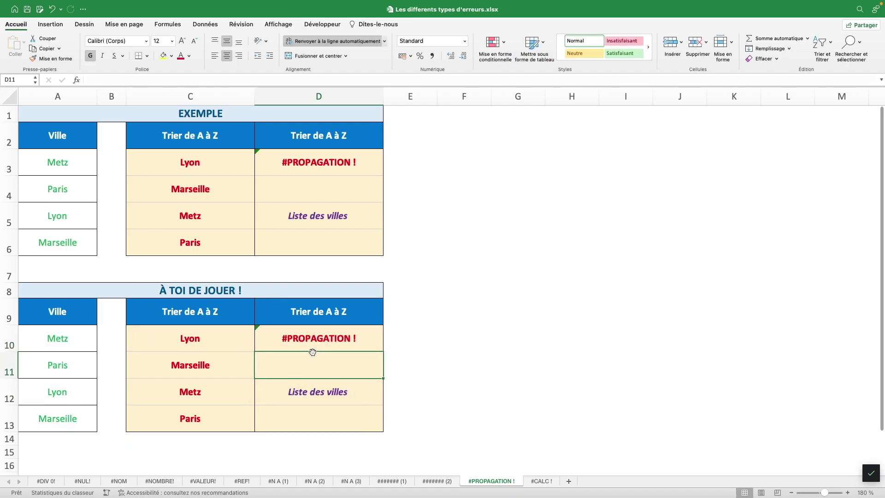
click(314, 348)
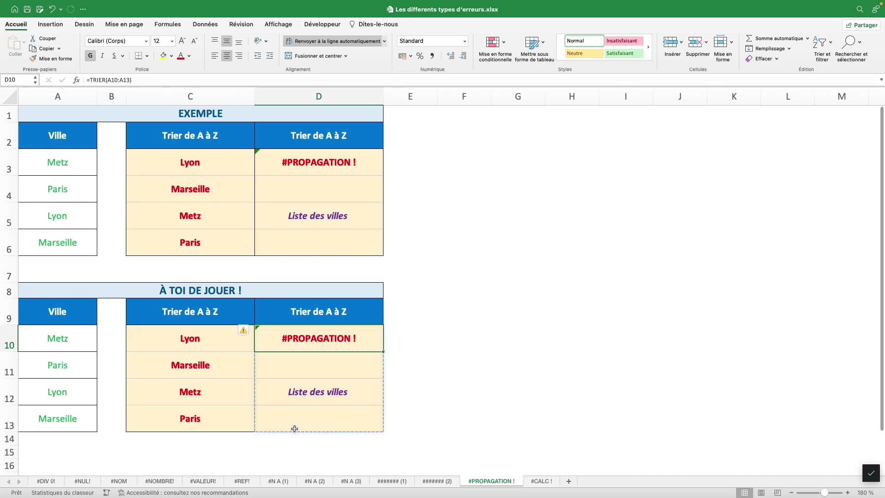
Step: Clear the "Liste des villes" text from D12 to free the spill range, and undo the deletion
click(321, 387)
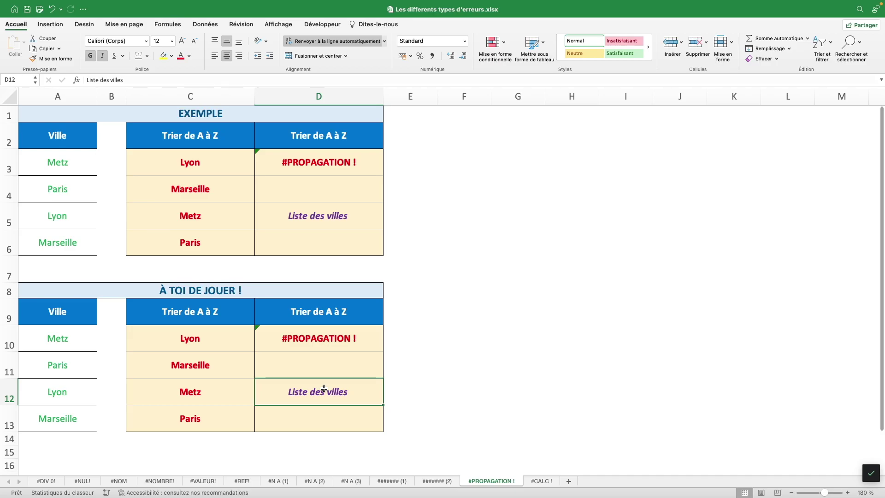
key(Delete)
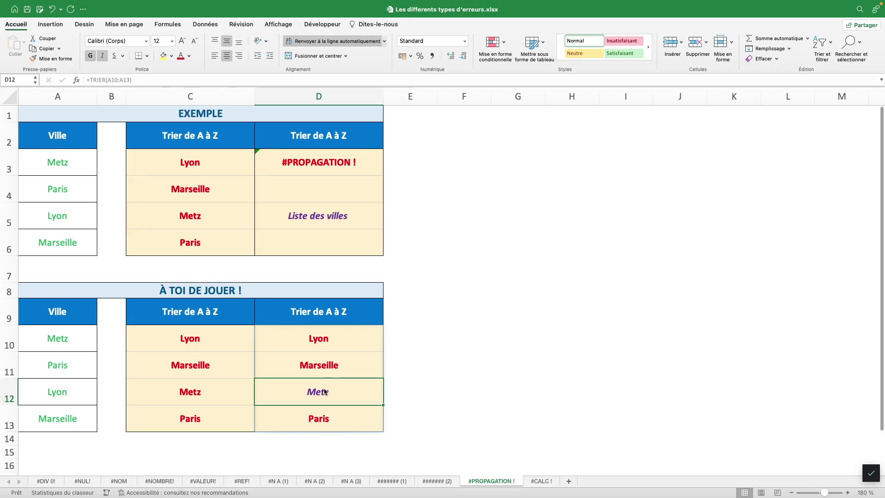
key(super+z)
click(325, 342)
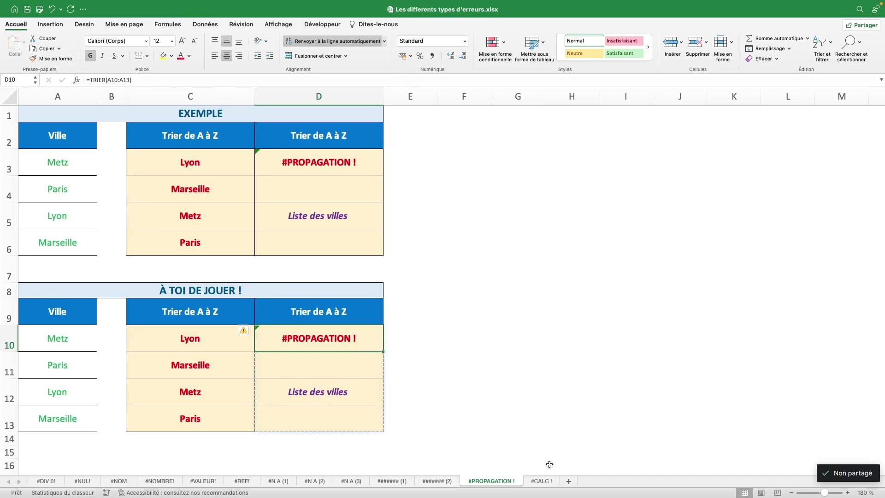
Step: On the #CALC ! sheet, enter =FILTRE(A10:A13;A10:A13="Lyon") in C10 of the practice table
click(542, 481)
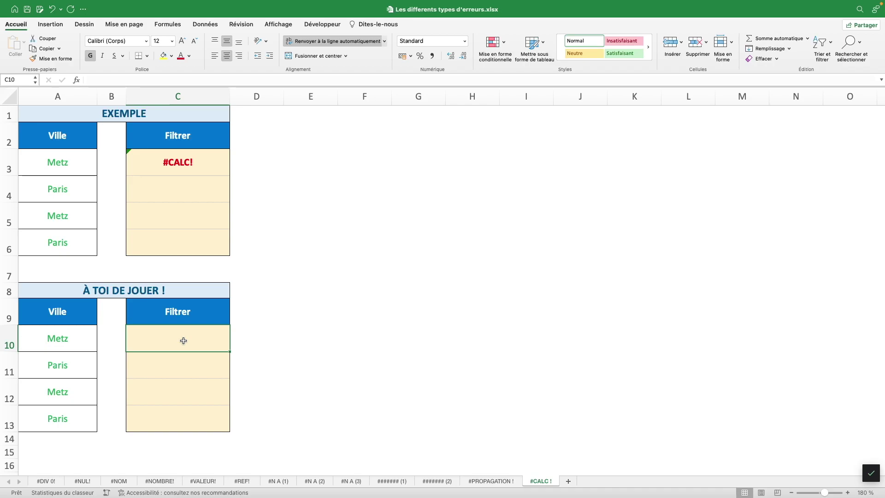
text(=filtre)
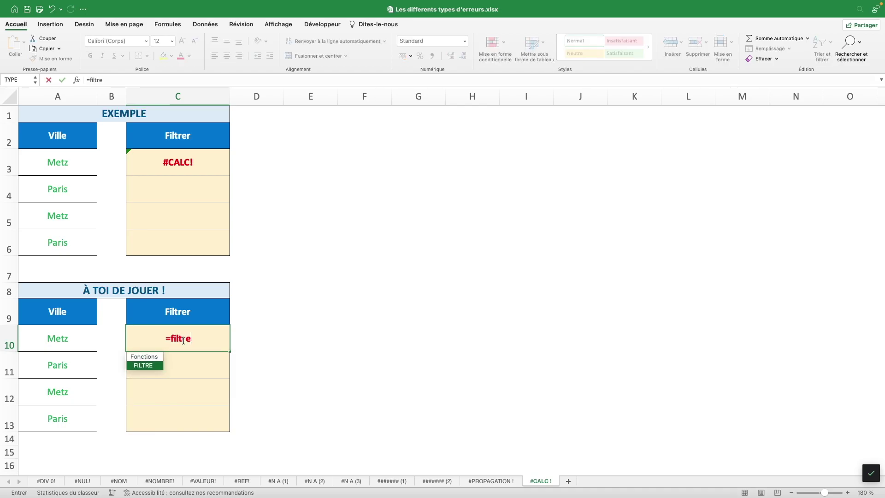
text(()
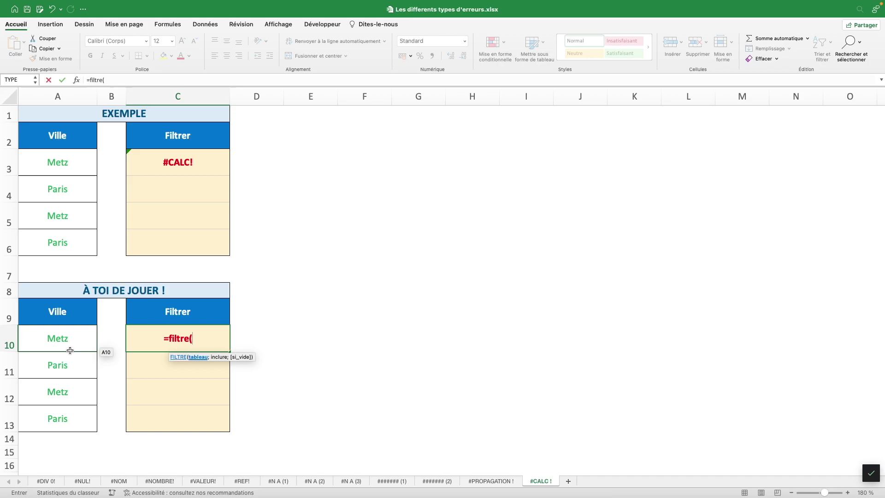
drag(74, 332, 84, 418)
text(;)
drag(74, 340, 70, 413)
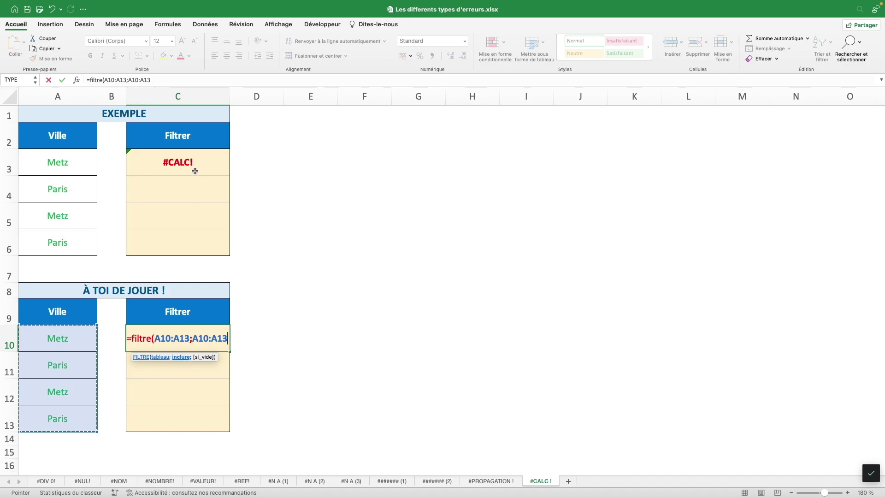
click(166, 79)
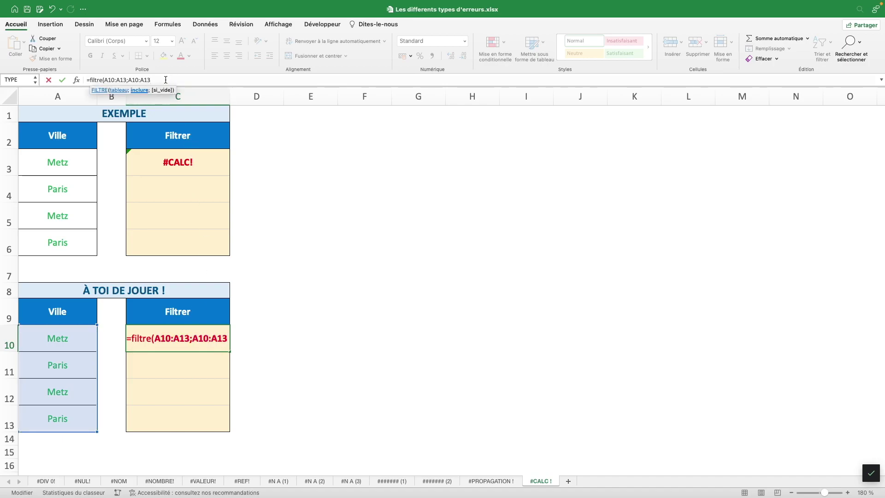
text(="Lyon")
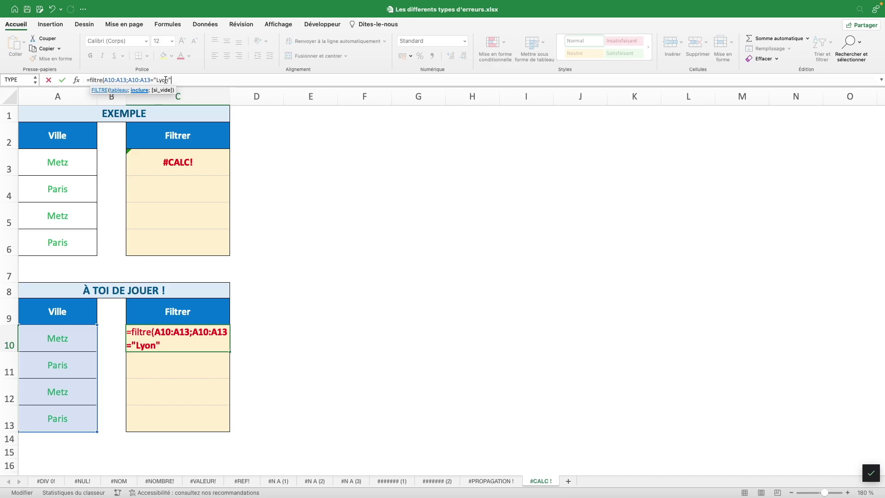
text())
key(Return)
key(Up)
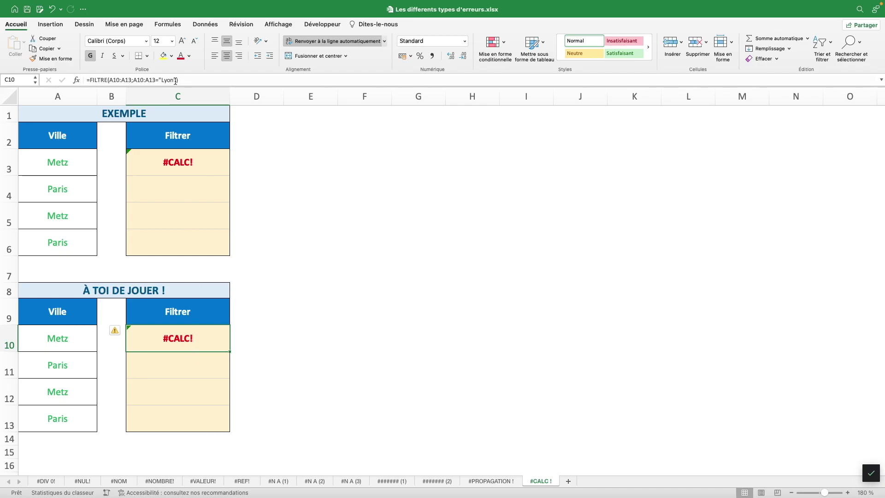
Step: Change the filter criterion in C10's FILTRE formula to "Metz"
drag(174, 80, 161, 82)
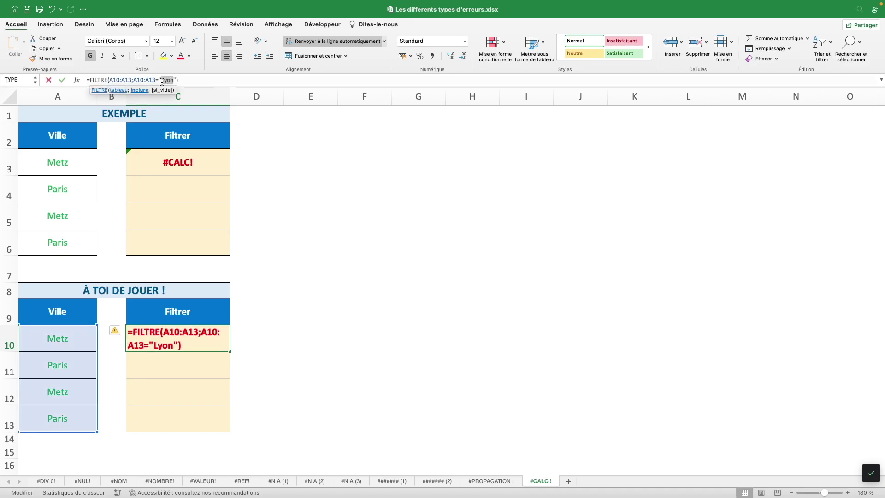
text(Metz)
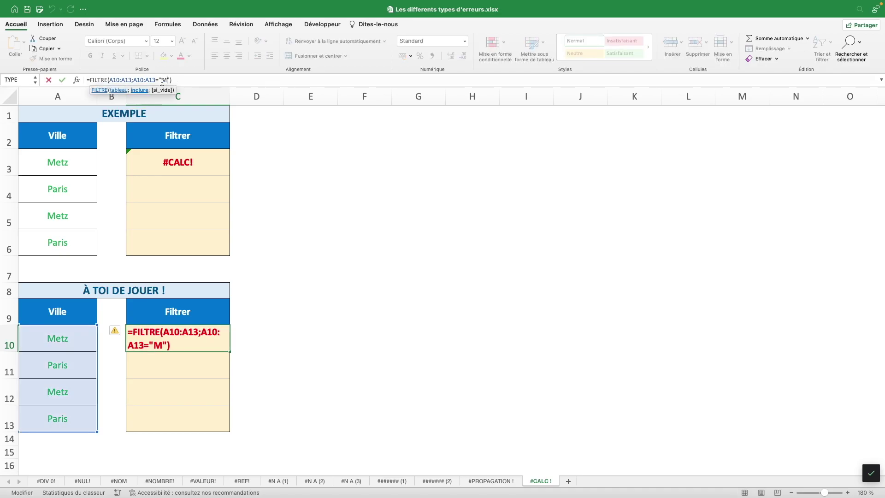
key(Return)
key(Up)
key(Down)
key(Up)
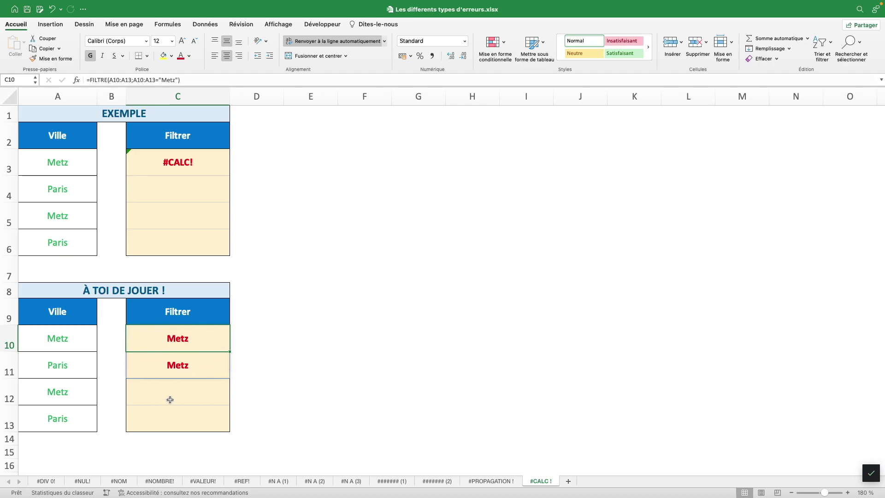
Step: Enter "gg" in C11 to block the FILTRE formula's spill range, and undo the entry
click(193, 367)
text(gg)
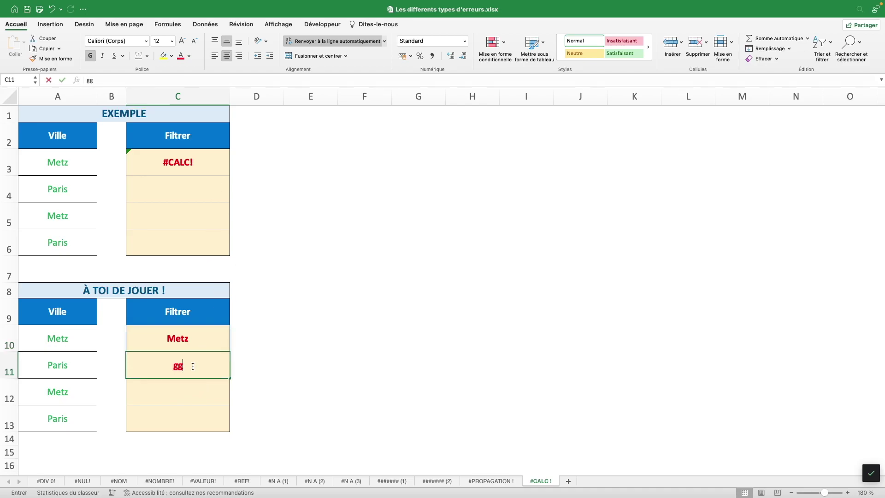
key(Return)
click(189, 348)
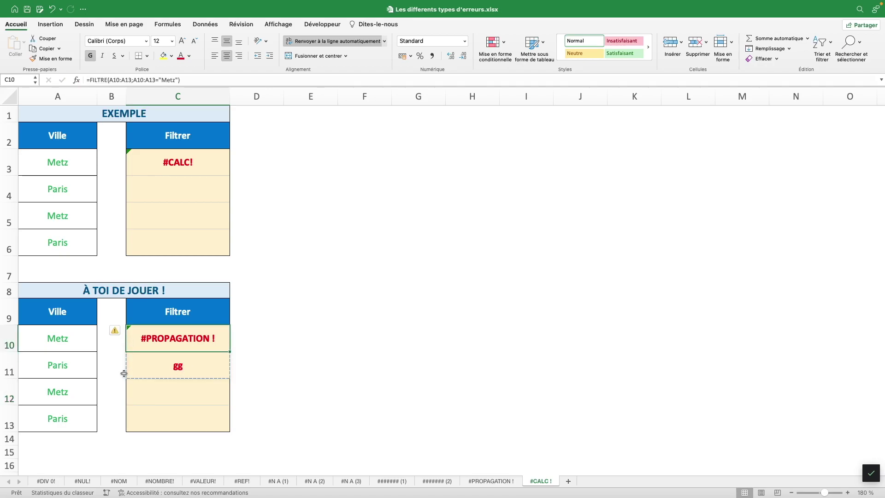
key(super+z)
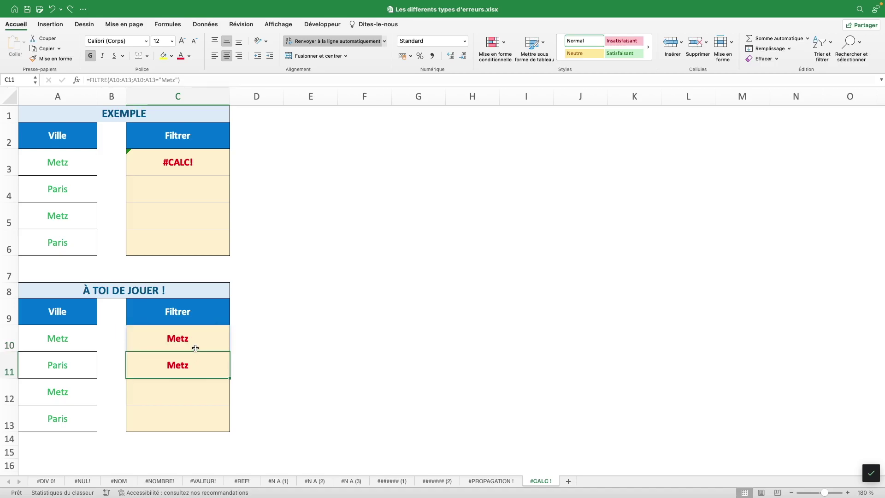